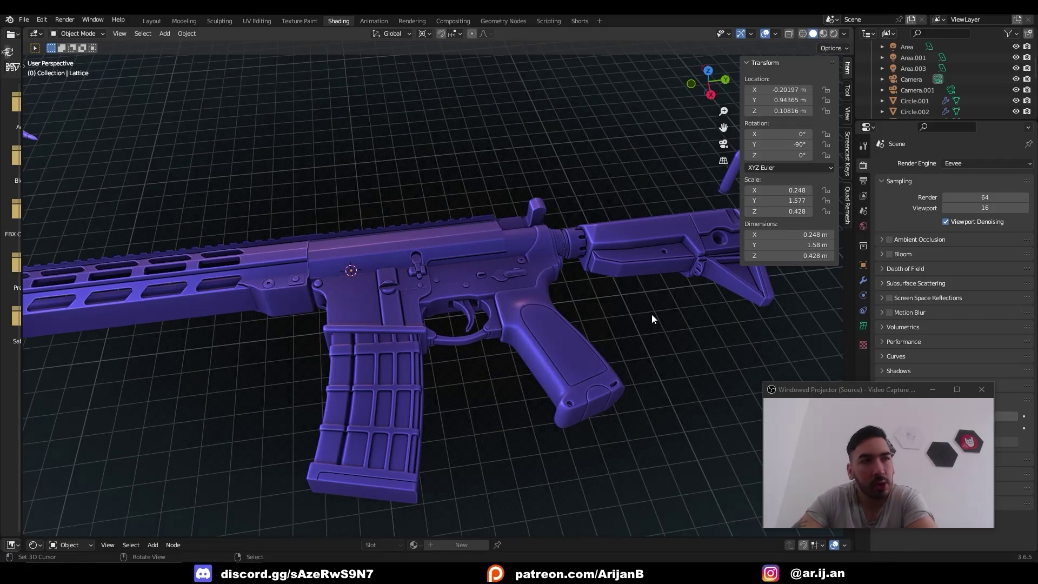
Compare how the rifle is displayed in the Shading and Layout workspaces
middle_click_drag(651, 314, 329, 275)
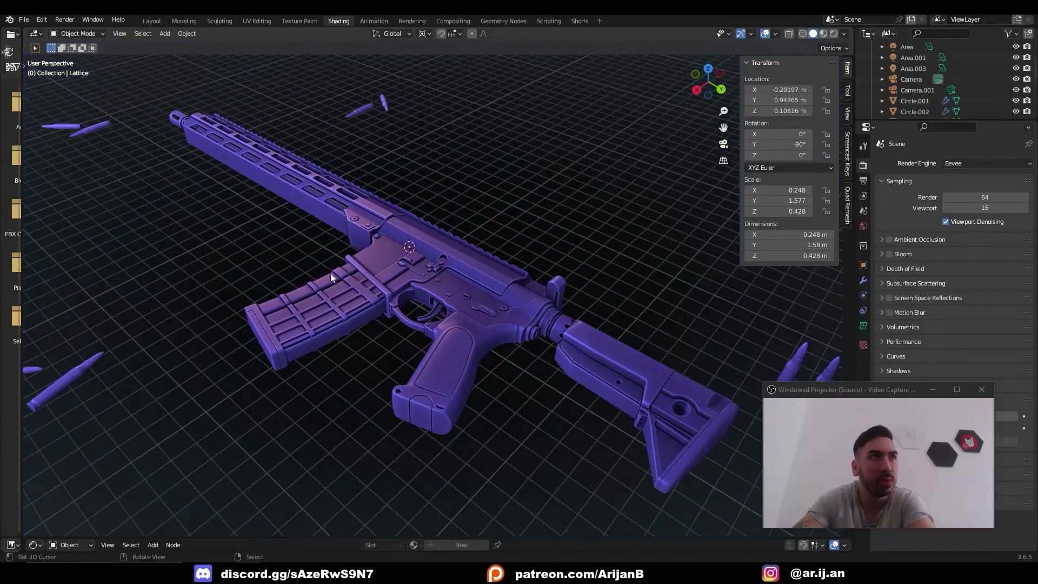
left_click(152, 20)
mouse_move(430, 267)
middle_mouse_down()
mouse_move(546, 205)
mouse_move(564, 180)
mouse_move(476, 242)
mouse_move(430, 251)
mouse_move(475, 300)
mouse_move(595, 327)
mouse_move(591, 290)
middle_mouse_up()
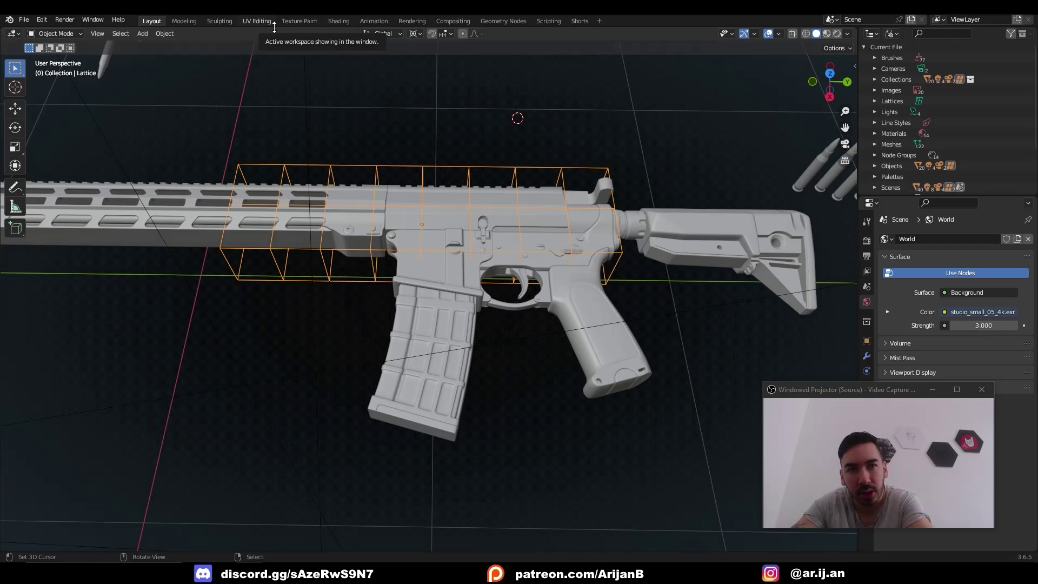
left_click(336, 22)
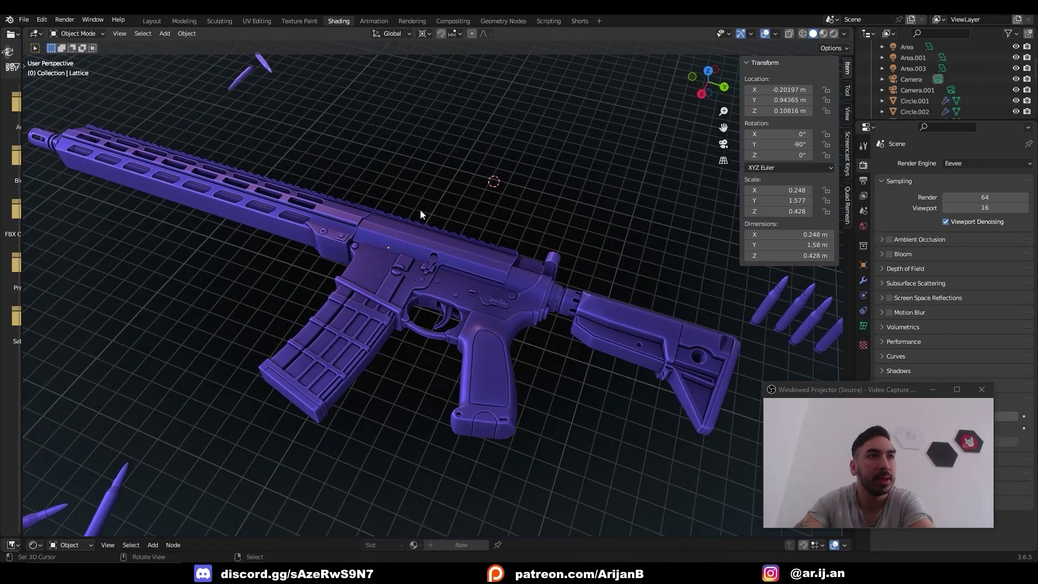
Switch the solid viewport lighting in the Layout workspace to MatCap and bring up the available matcap previews
scroll(555, 149, "up", 2)
left_click(152, 21)
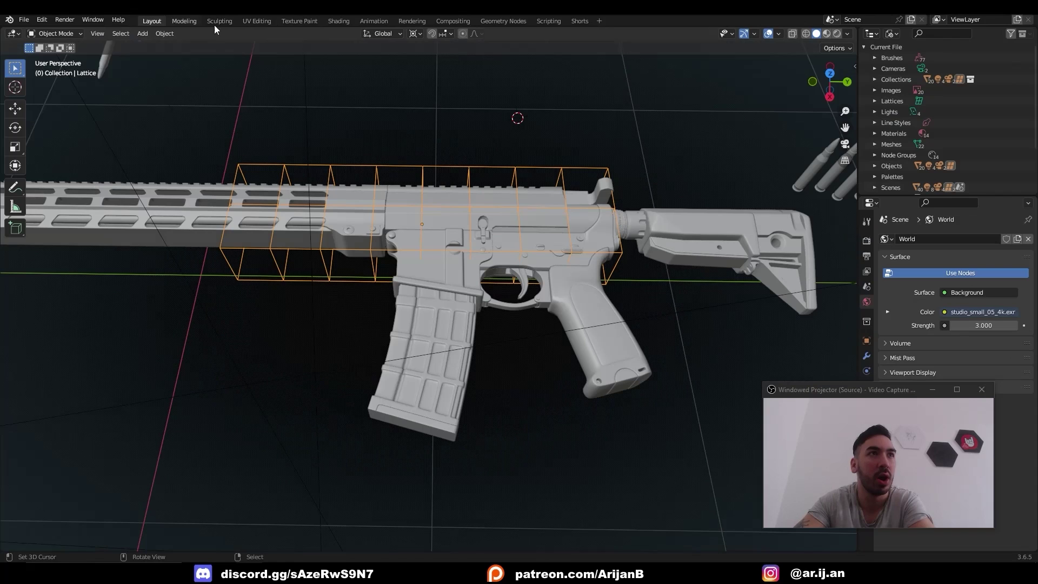
left_click(847, 34)
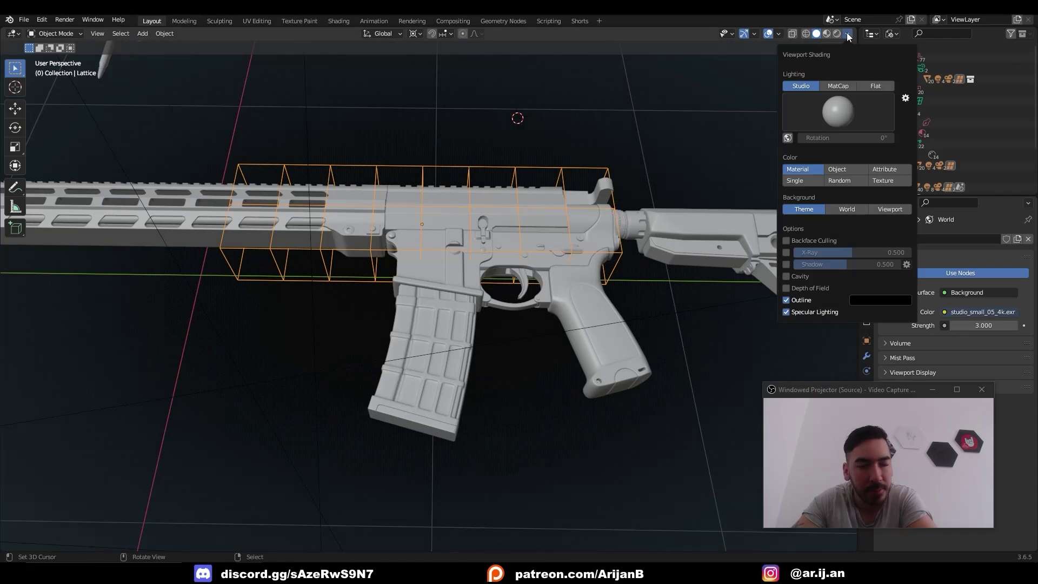
left_click(841, 90)
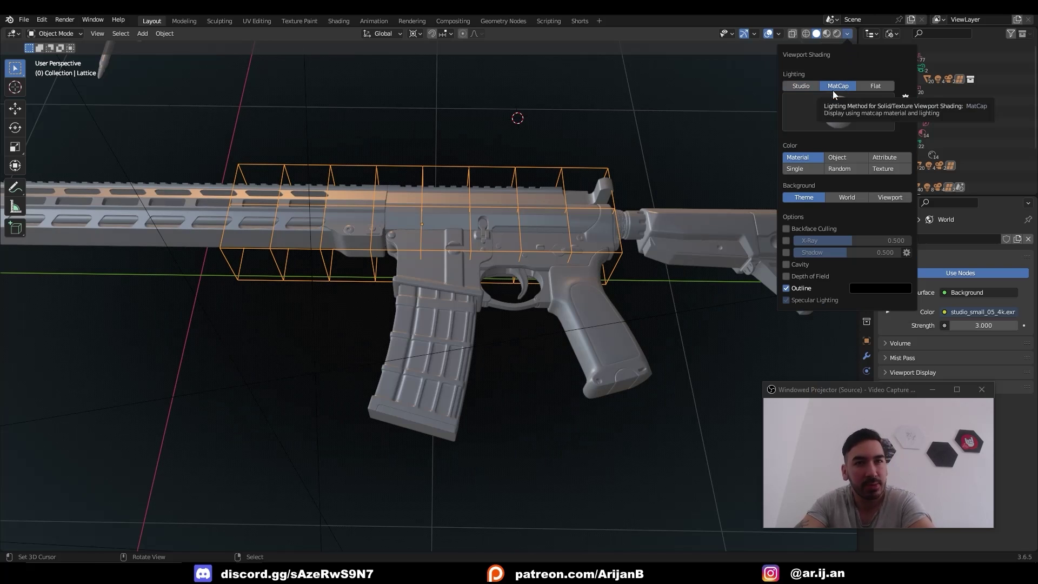
mouse_move(757, 119)
middle_mouse_down()
mouse_move(582, 248)
mouse_move(557, 206)
mouse_move(549, 216)
mouse_move(639, 225)
mouse_move(612, 238)
mouse_move(644, 261)
mouse_move(475, 270)
middle_mouse_up()
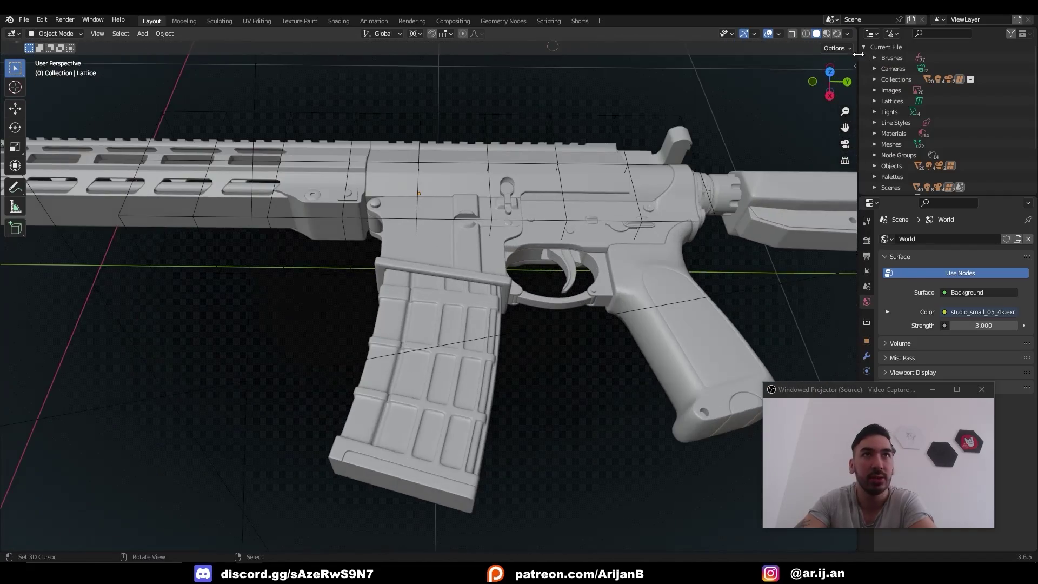
left_click(848, 34)
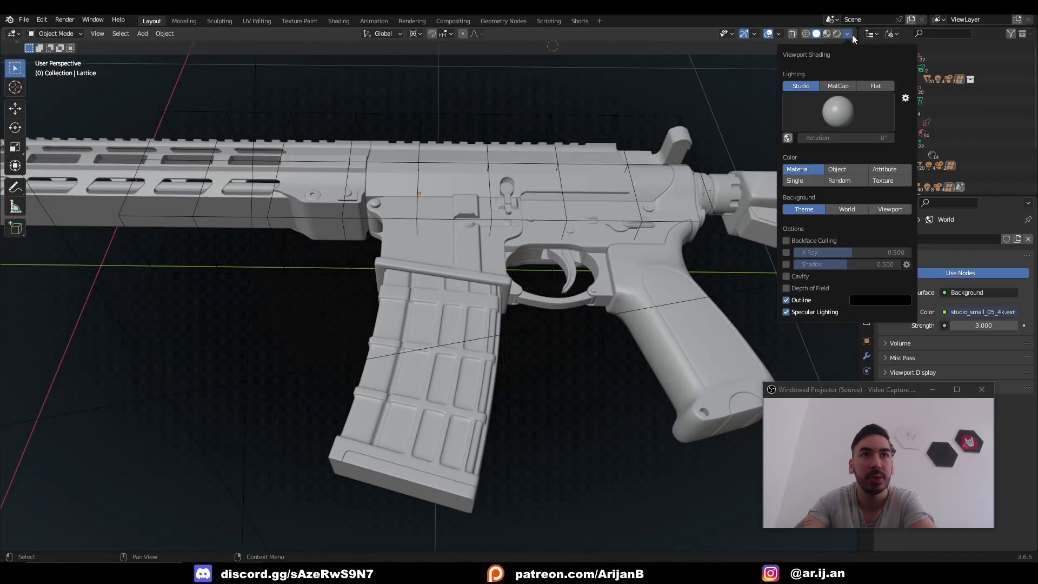
left_click(838, 86)
left_click(836, 116)
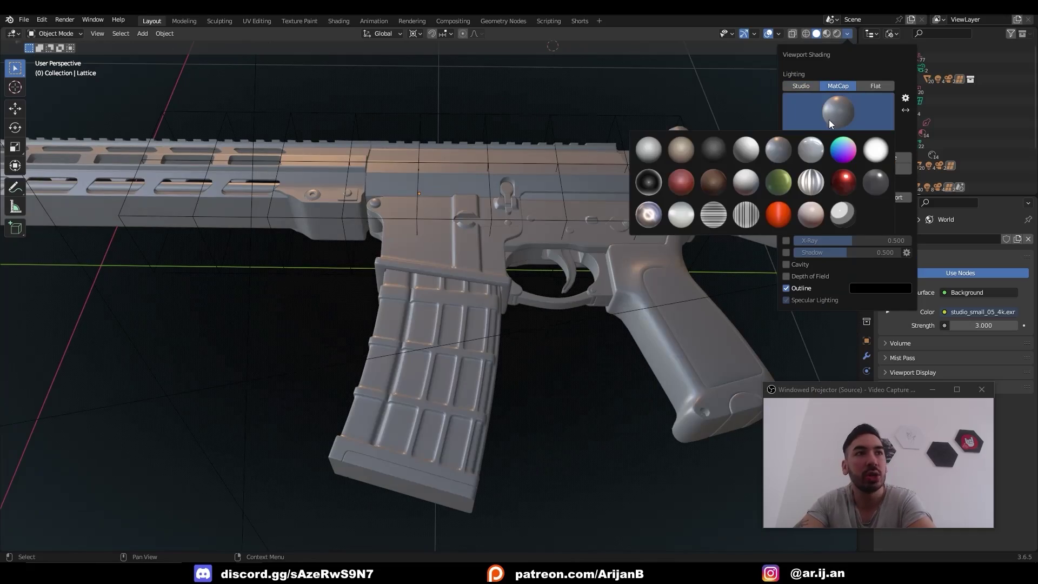
middle_click_drag(429, 208, 775, 96)
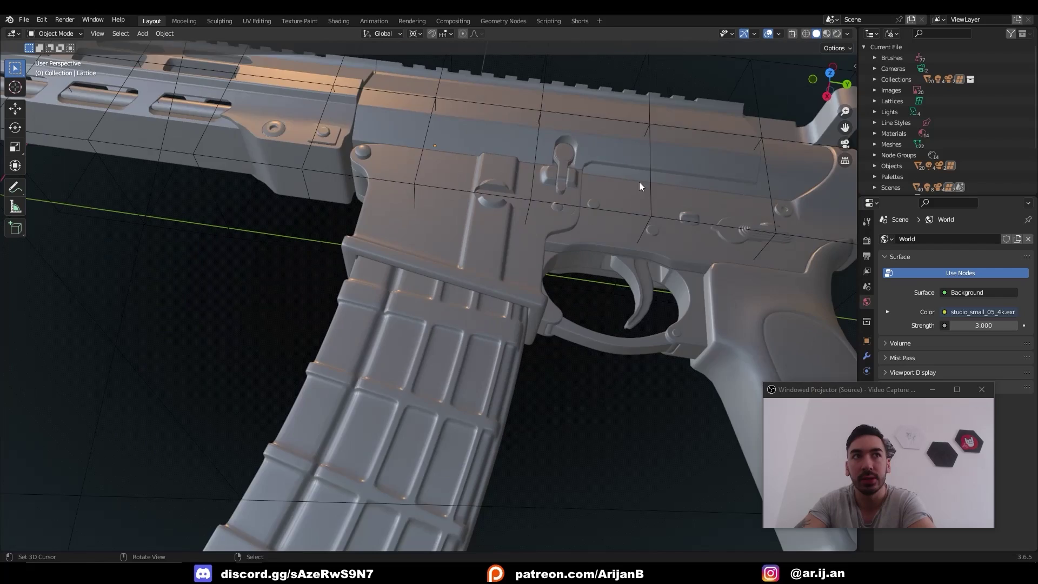
Apply the glossy dark red matcap to the viewport and view the rifle with it from different angles
scroll(640, 181, "down", 2)
left_click(847, 33)
left_click(836, 110)
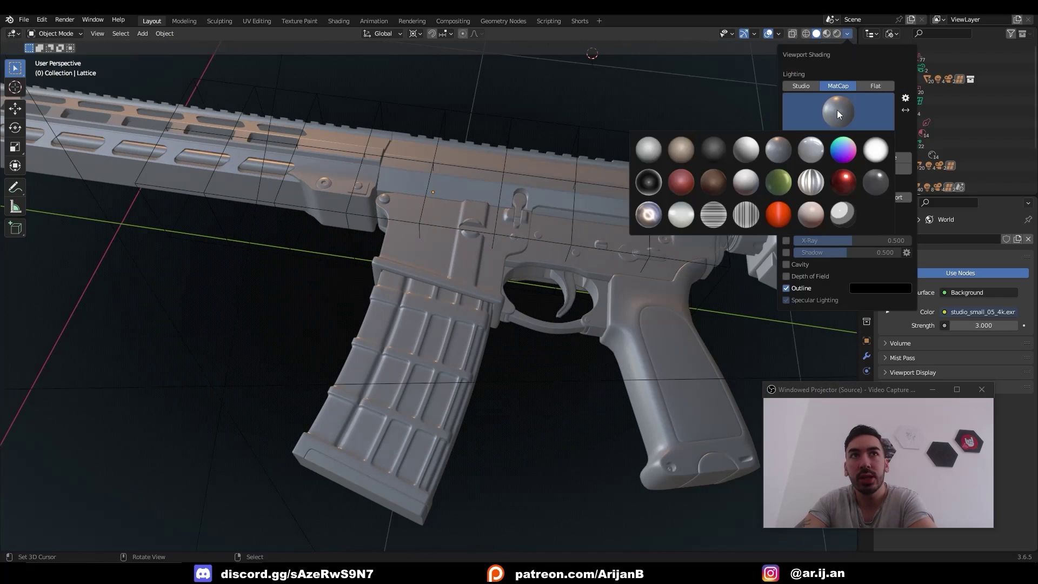
left_click(848, 180)
middle_click_drag(649, 227, 708, 183)
left_click(847, 34)
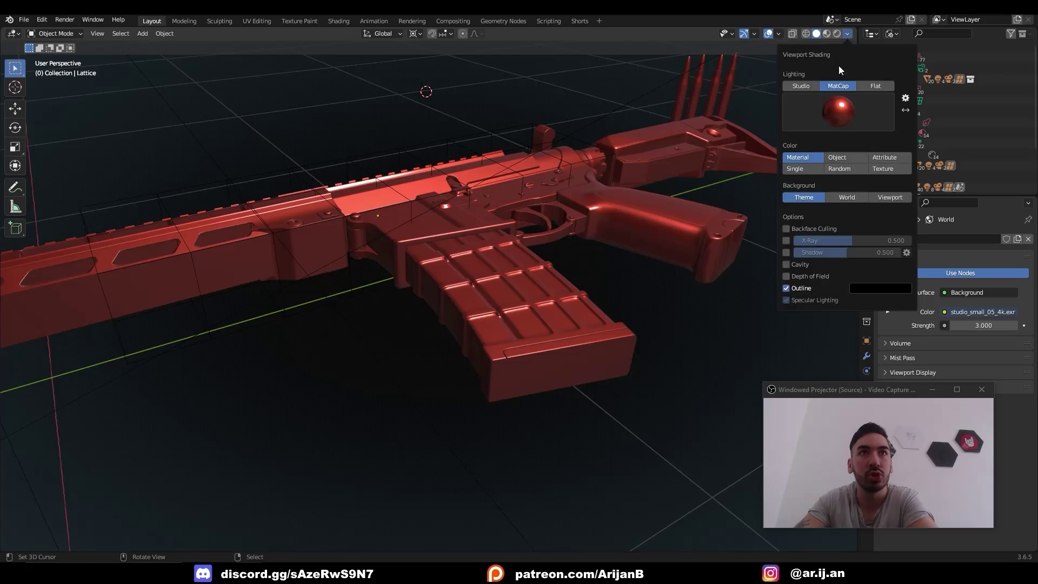
mouse_move(839, 66)
middle_mouse_down()
mouse_move(446, 204)
mouse_move(406, 232)
mouse_move(531, 236)
mouse_move(676, 189)
mouse_move(783, 108)
middle_mouse_up()
Change the viewport matcap to the shiny silver metal one with a bright central highlight
left_click(848, 33)
left_click(832, 108)
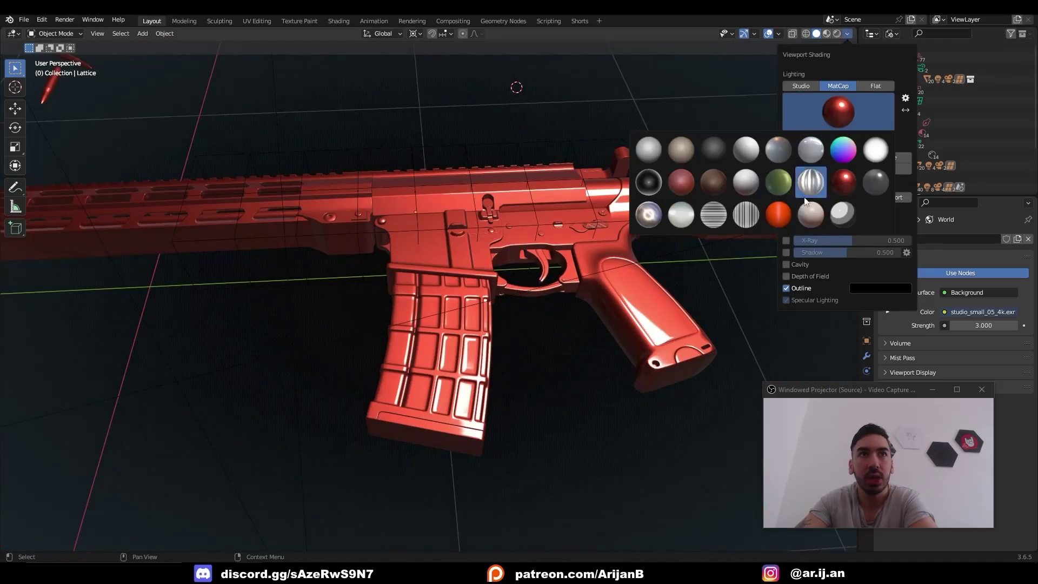
left_click(658, 216)
middle_click_drag(658, 216, 879, 51)
Change the viewport matcap to the bright orange-red one and view the rifle at an angle
left_click(847, 34)
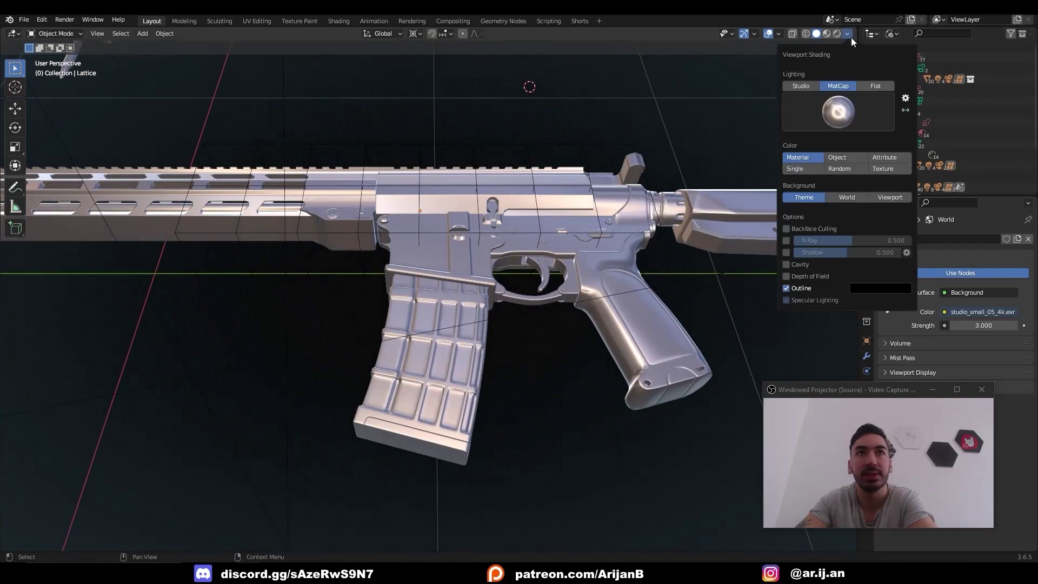
left_click(851, 111)
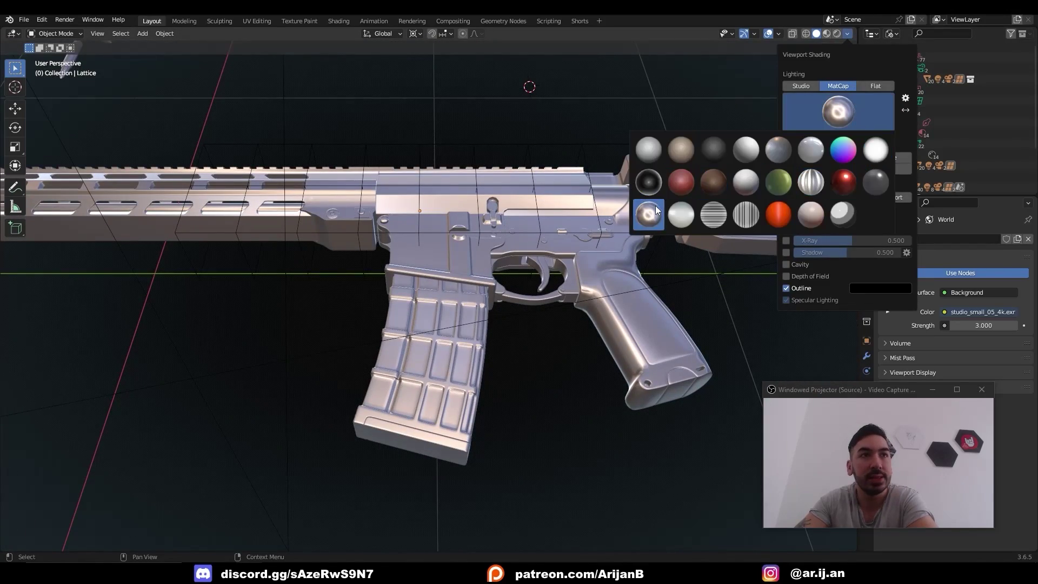
left_click(838, 111)
left_click(778, 215)
middle_click_drag(757, 217, 767, 180)
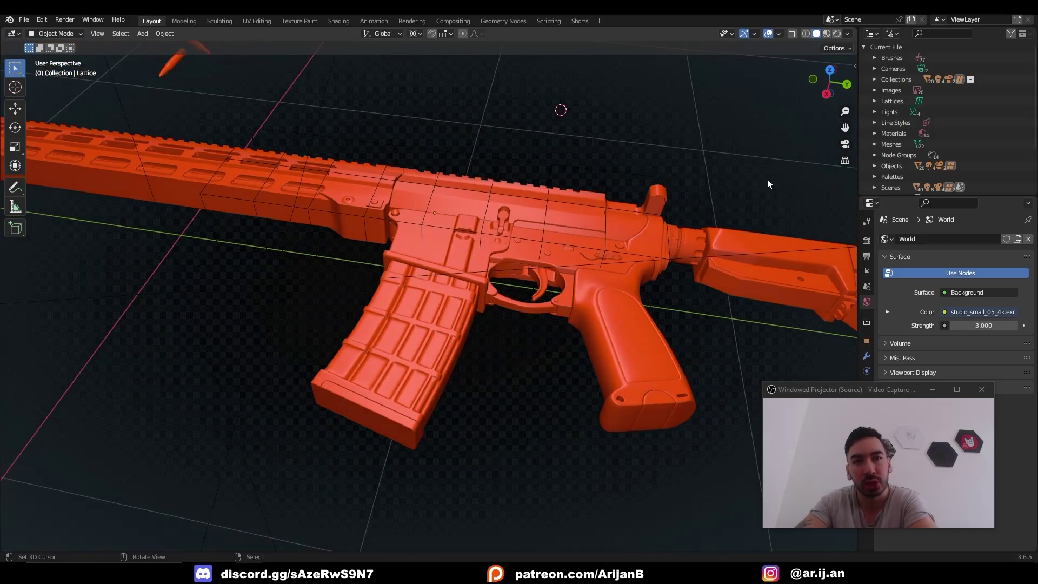
Set the viewport matcap back to the glossy dark red one
left_click(848, 33)
left_click(837, 111)
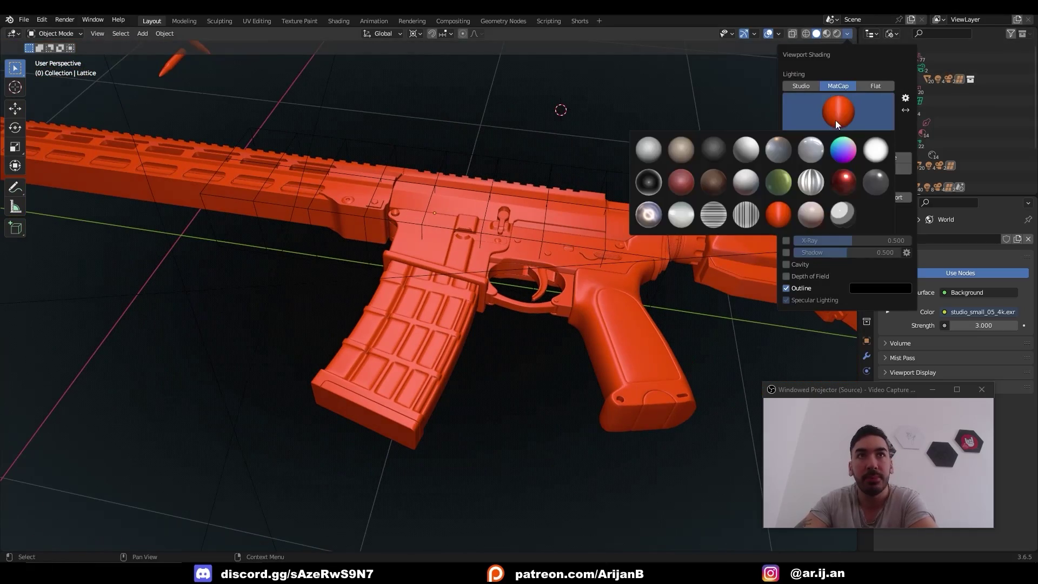
left_click(804, 208)
middle_click_drag(824, 192, 549, 262)
Add a cube, move it above the rifle and give it a level 3 subdivision so it rounds into a sphere
key("shift+a")
mouse_move(550, 262)
left_click(597, 275)
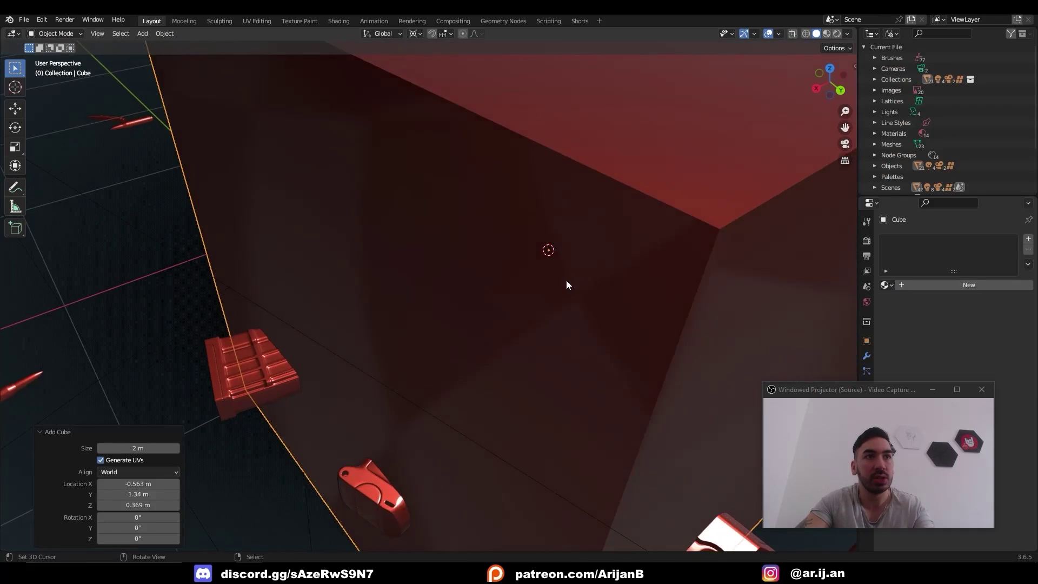
scroll(566, 280, "down", 2)
key("ctrl+2")
scroll(527, 284, "down", 2)
key("g")
left_click(553, 251)
key("ctrl+3")
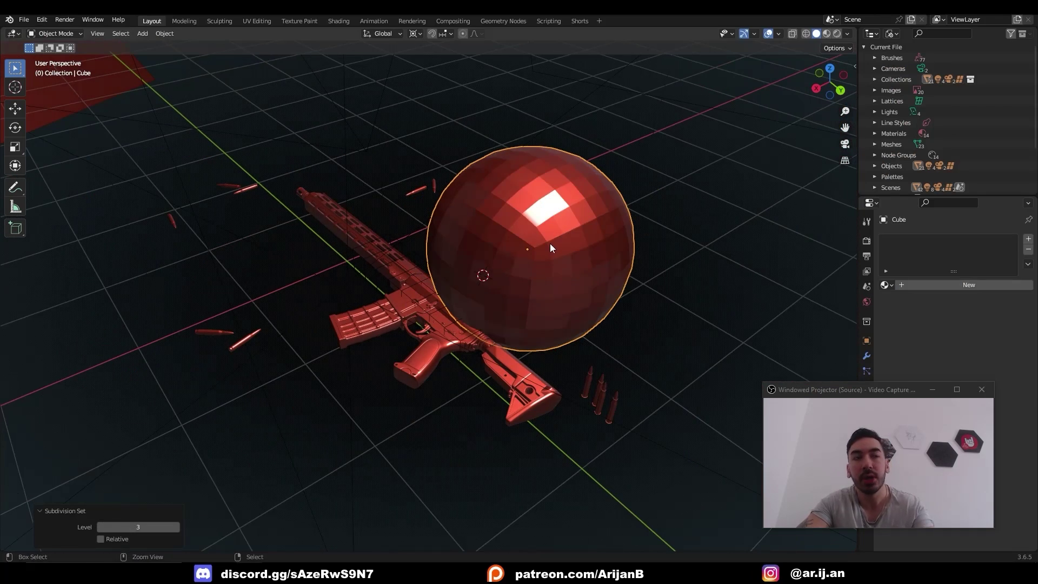
Shade the subdivided cube smooth and check its highlight up close
left_click(164, 33)
left_click(222, 281)
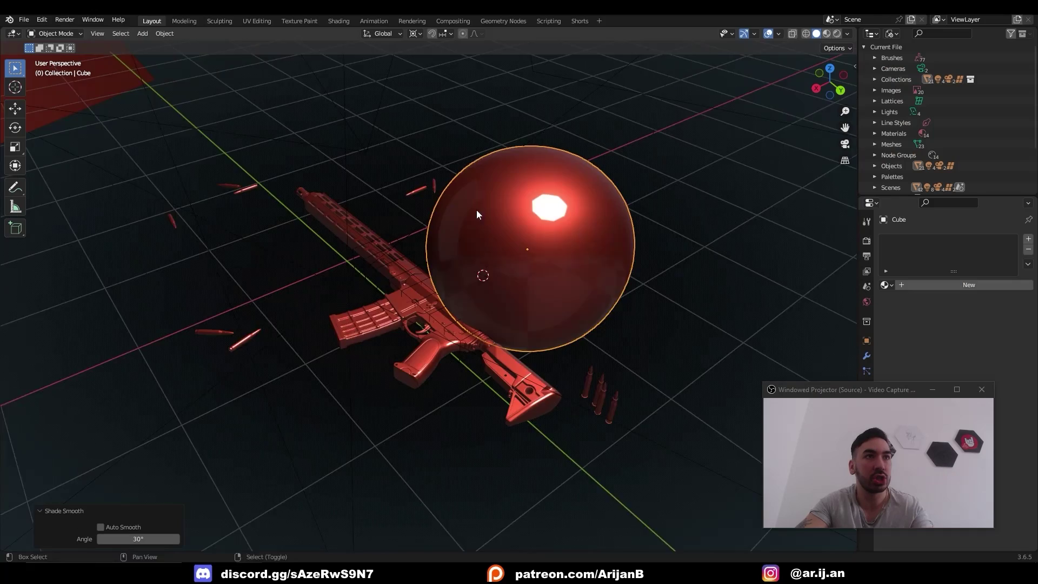
middle_click_drag(476, 210, 479, 245)
scroll(479, 245, "up", 2)
key("Tab")
key("Tab")
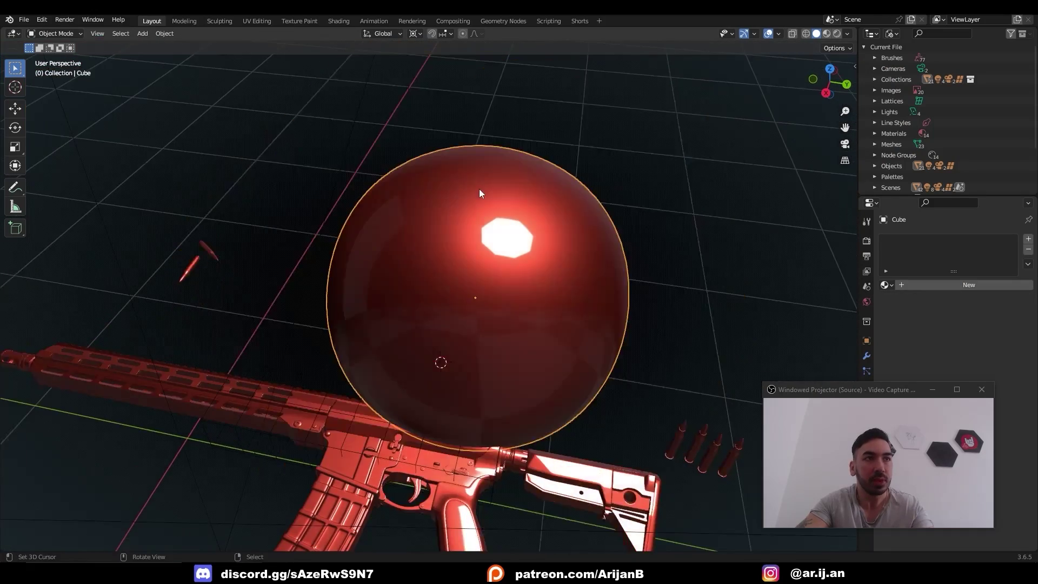
scroll(479, 193, "down", 2)
key("Tab")
key("Tab")
Reduce the sphere's Subdivision modifier to level 2 and apply it to the mesh
left_click(866, 355)
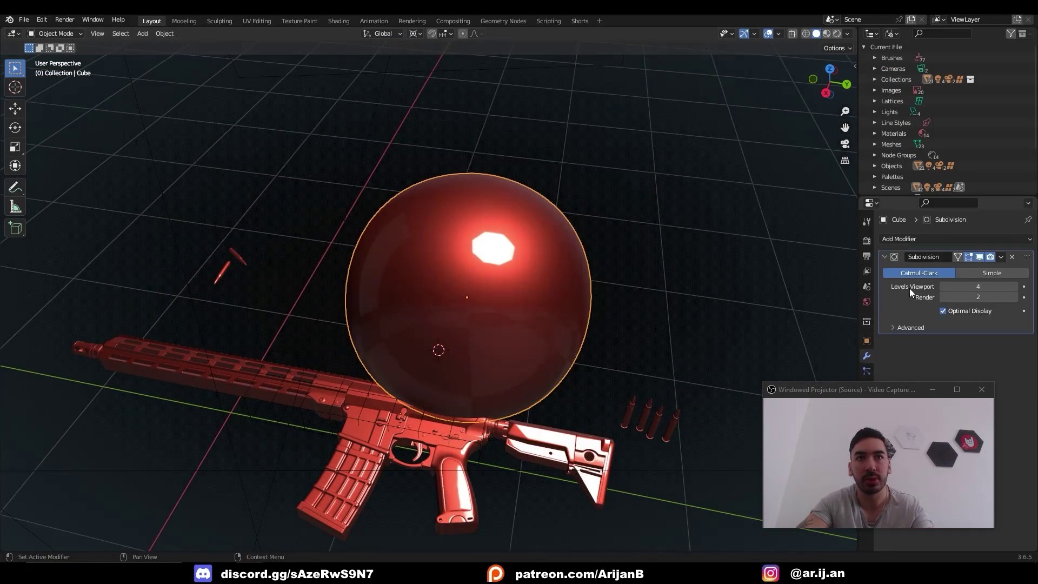
key("ctrl+2")
middle_click_drag(847, 278, 860, 279)
key("ctrl+a")
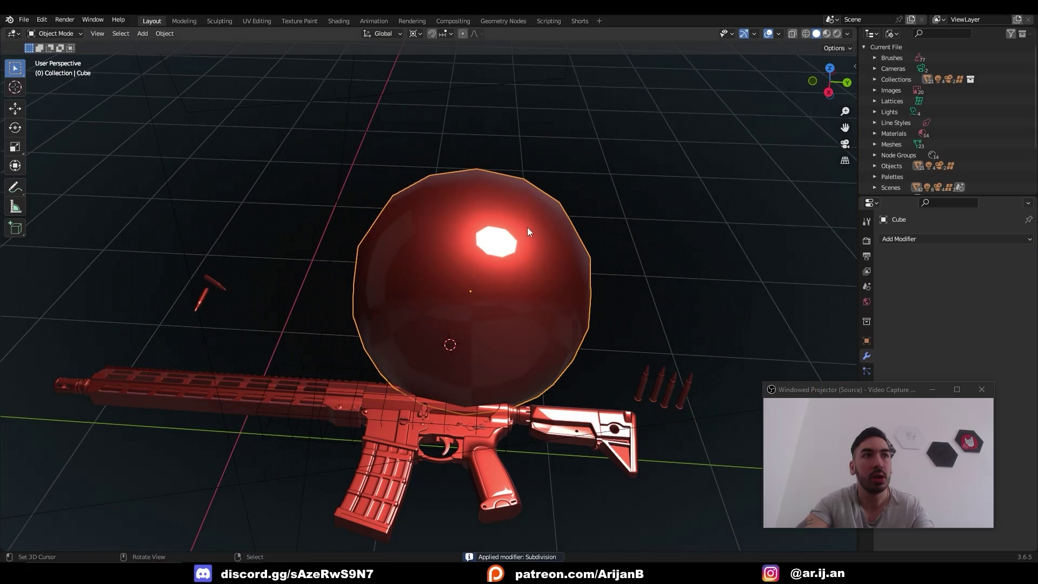
Move two vertices on the sphere's upper surface down along Z, the second by about 0.035 m
key("Tab")
scroll(519, 222, "up", 2)
left_click(489, 157)
key("g")
key("z")
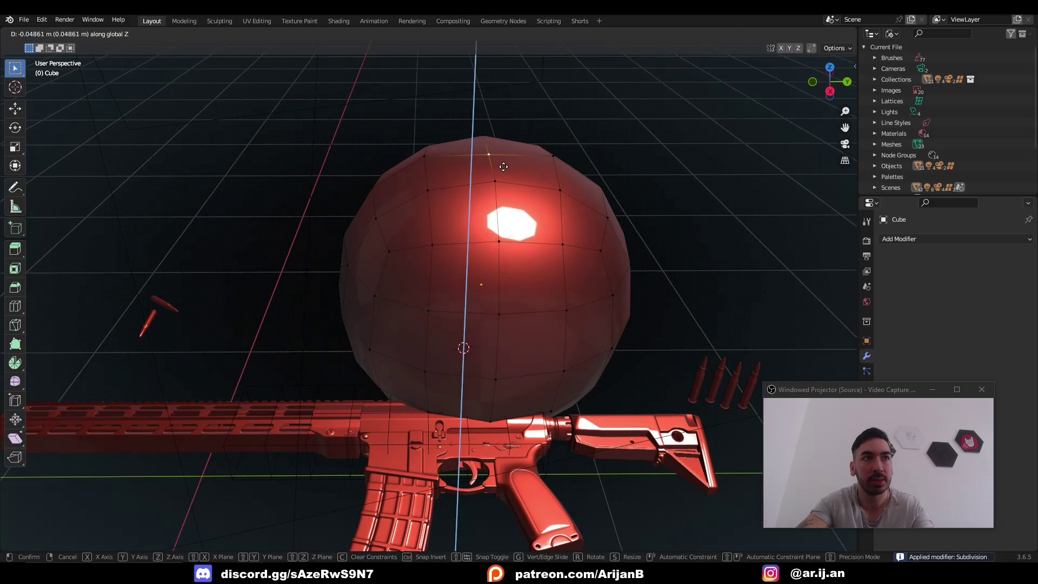
left_click(502, 171)
key("Tab")
Return to Object Mode, add a level 2 subdivision to the dented sphere and shade it smooth
key("Tab")
middle_click_drag(502, 172, 511, 174)
right_click(502, 178)
key("g")
key("z")
left_click(500, 181)
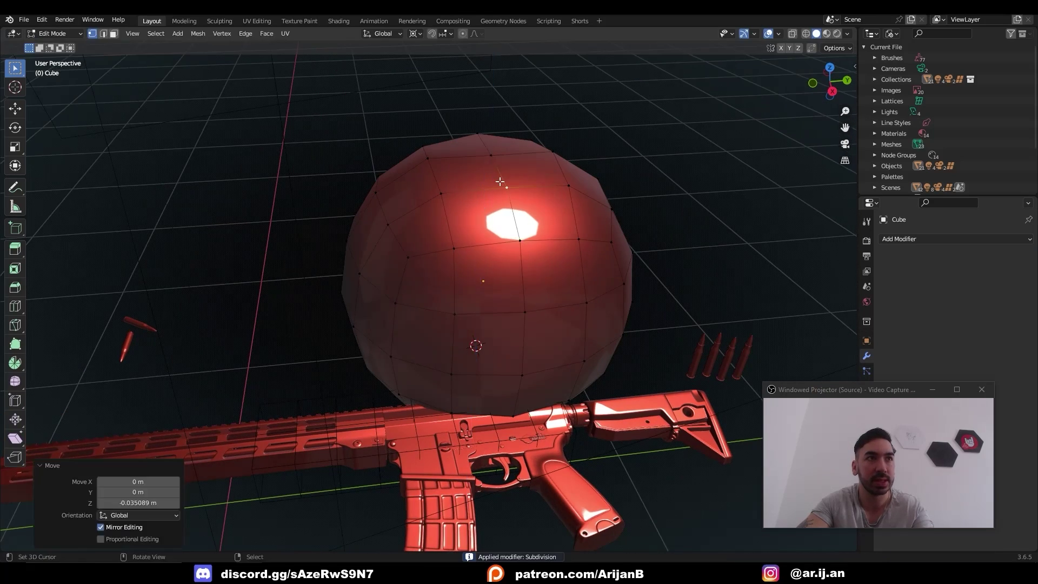
key("Tab")
key("ctrl+2")
left_click(164, 32)
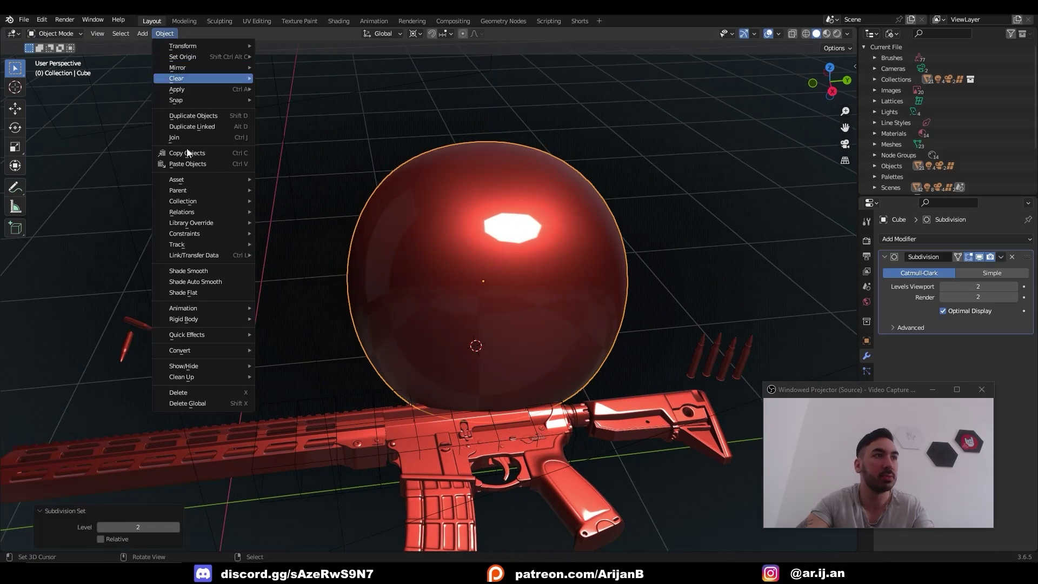
left_click(211, 272)
mouse_move(358, 264)
middle_mouse_down()
mouse_move(432, 326)
mouse_move(517, 303)
mouse_move(543, 315)
mouse_move(606, 302)
mouse_move(627, 338)
mouse_move(547, 308)
mouse_move(550, 211)
mouse_move(573, 271)
mouse_move(564, 251)
mouse_move(568, 324)
mouse_move(546, 255)
mouse_move(385, 60)
mouse_move(354, 125)
mouse_move(415, 214)
mouse_move(491, 223)
mouse_move(495, 190)
middle_mouse_up()
scroll(543, 316, "up", 2)
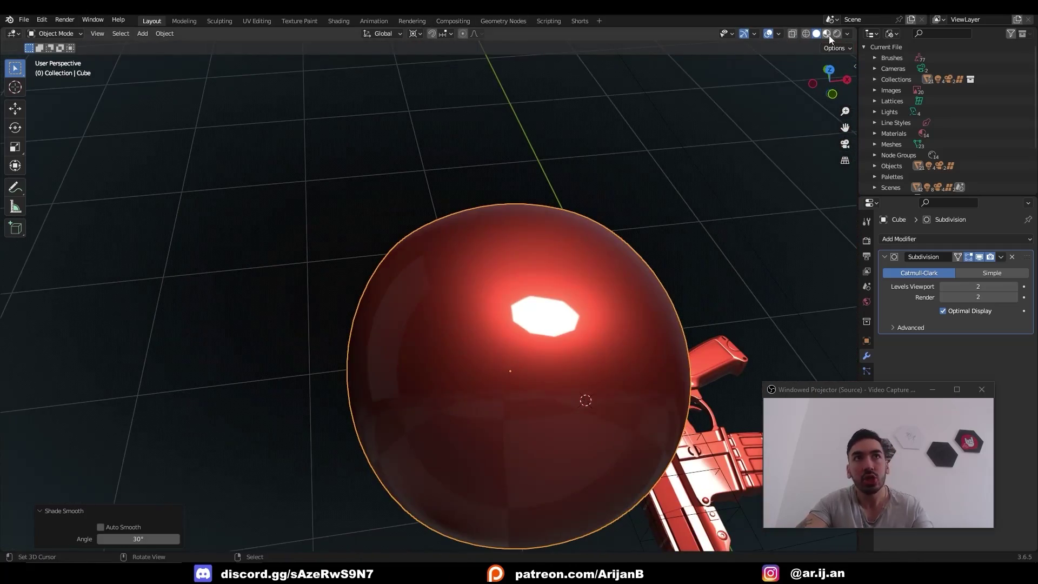
Change the viewport matcap to the pale pinkish one and view the sphere and rifle with it
left_click(847, 34)
left_click(843, 125)
left_click(823, 158)
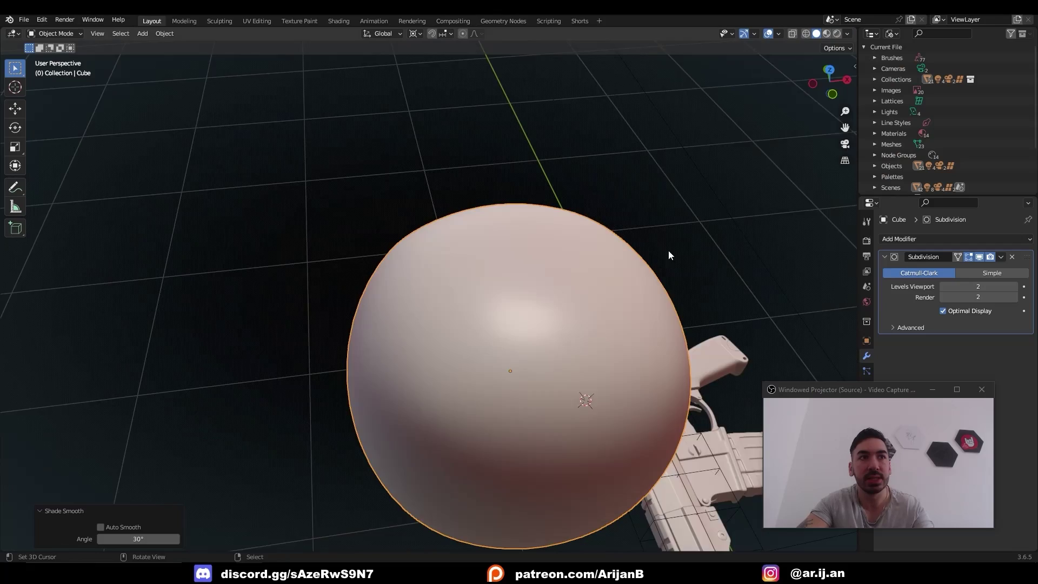
middle_click_drag(668, 252, 536, 264)
scroll(598, 246, "down", 3)
middle_click_drag(549, 216, 545, 188, "shift")
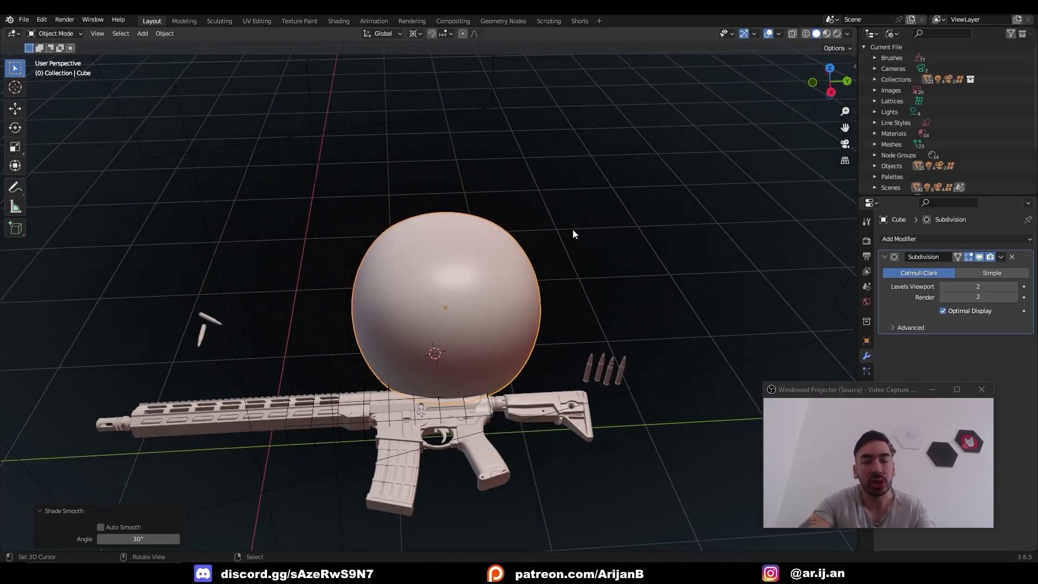
Delete the test sphere from the scene
key("x")
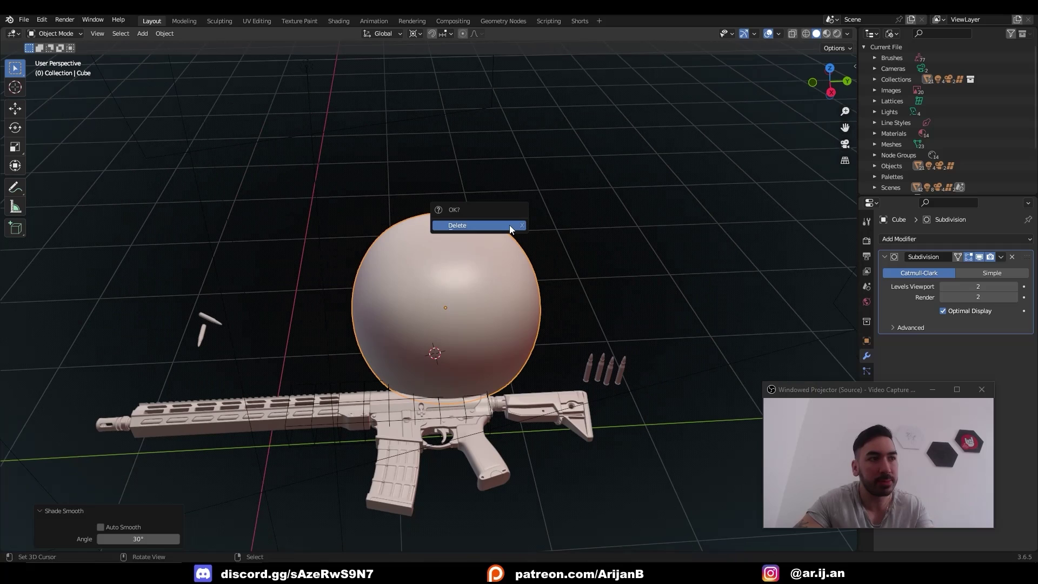
left_click(509, 225)
scroll(586, 145, "up", 2)
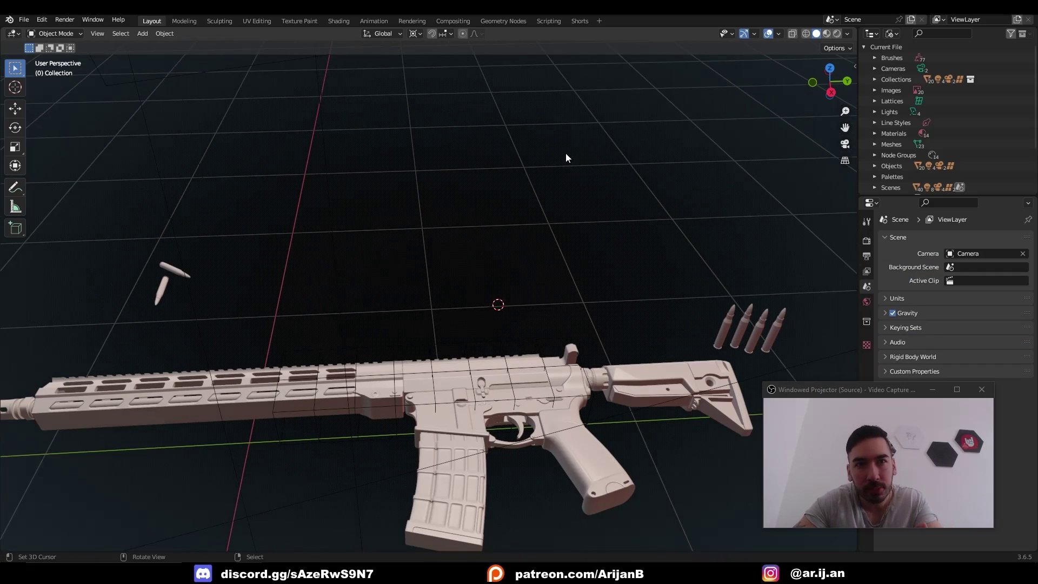
Set the viewport matcap to the blue-grey one with the orange highlight and select the lattice around the rifle's receiver
middle_click_drag(566, 256, 584, 232)
left_click(847, 34)
left_click(848, 103)
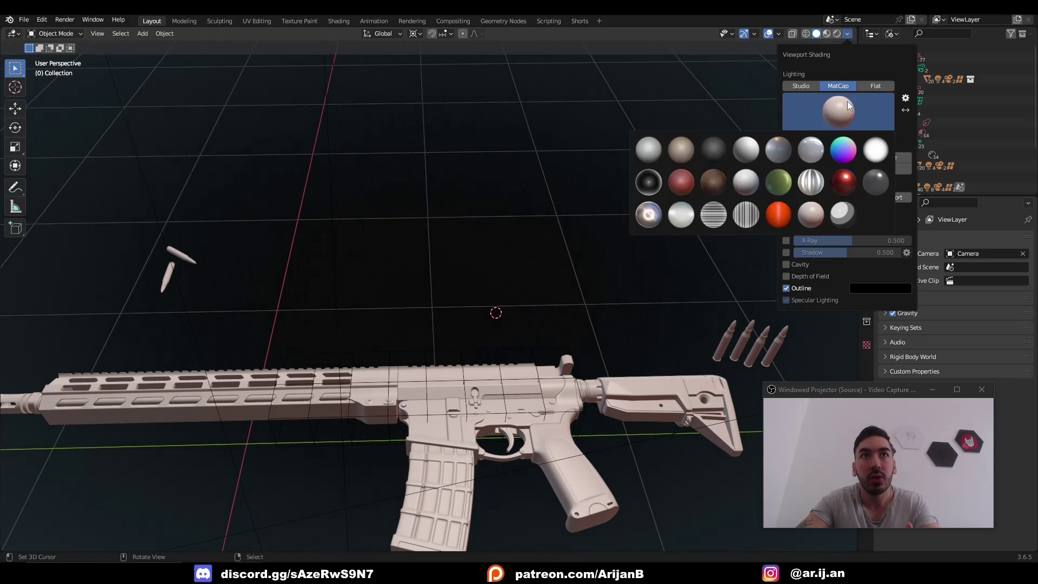
left_click(780, 151)
left_click(534, 346)
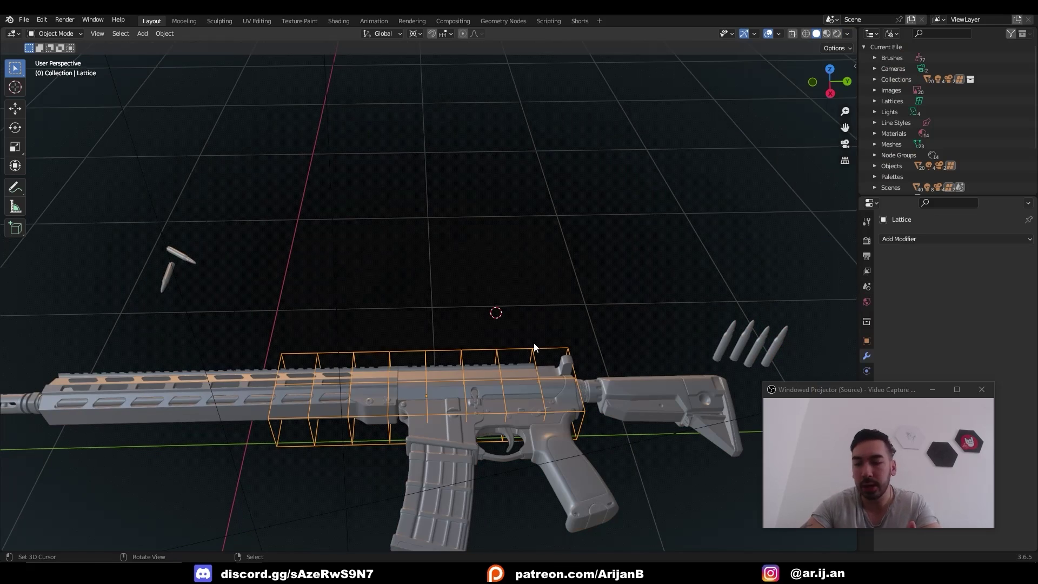
scroll(533, 343, "up", 1)
middle_click_drag(533, 343, 557, 232, "shift")
middle_click_drag(686, 188, 682, 208)
right_click(572, 150)
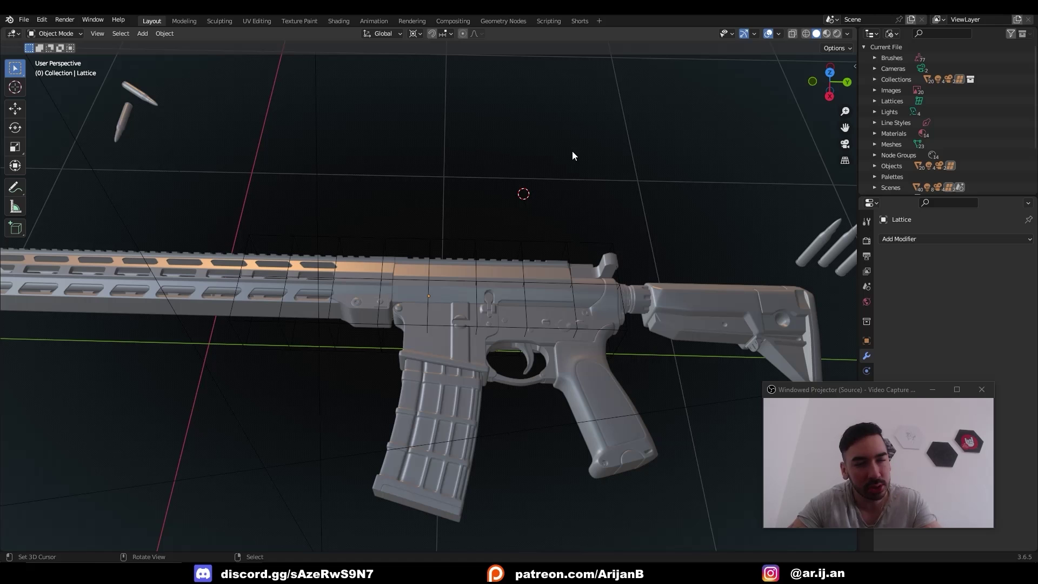
middle_click_drag(547, 164, 545, 165)
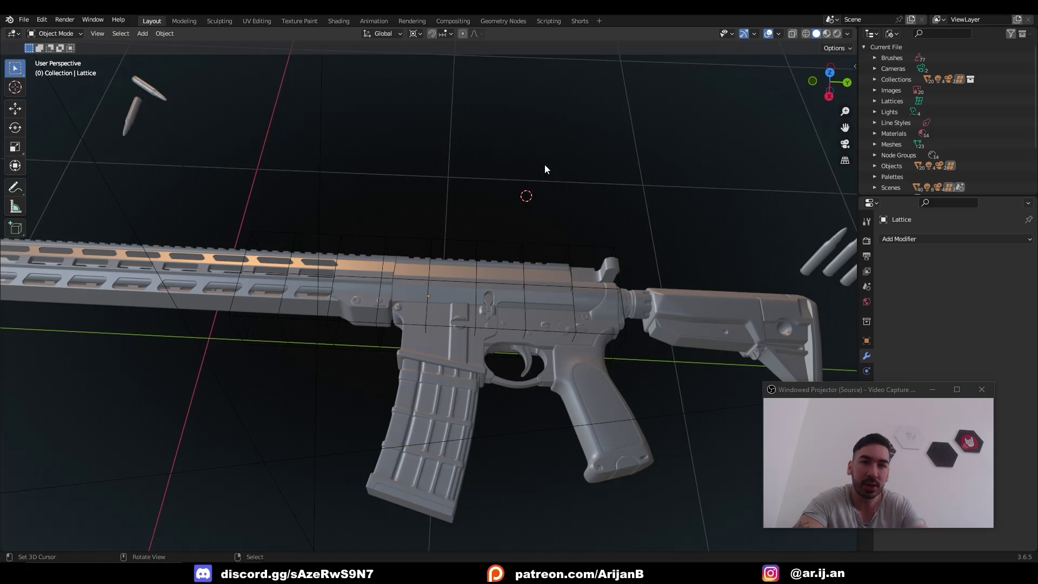
Pick the ceramic_dark.exr matcap for the viewport and view the rifle with it
left_click(847, 33)
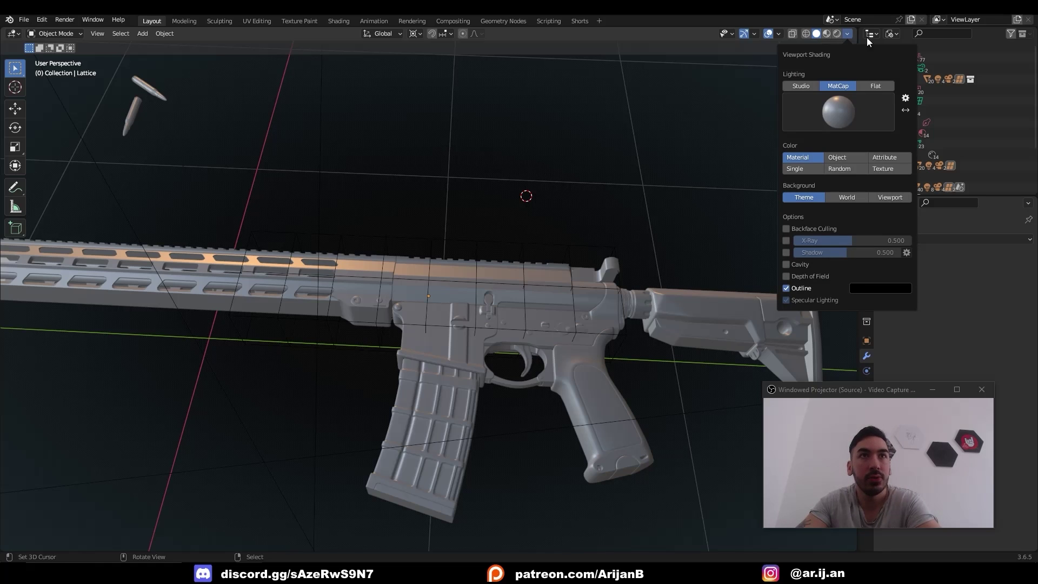
left_click(835, 112)
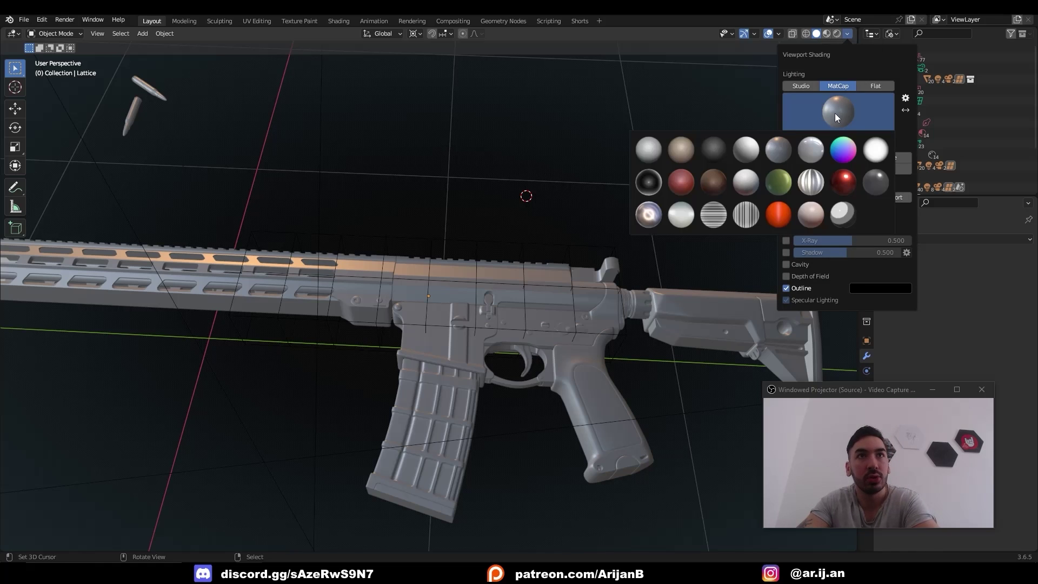
left_click(777, 147)
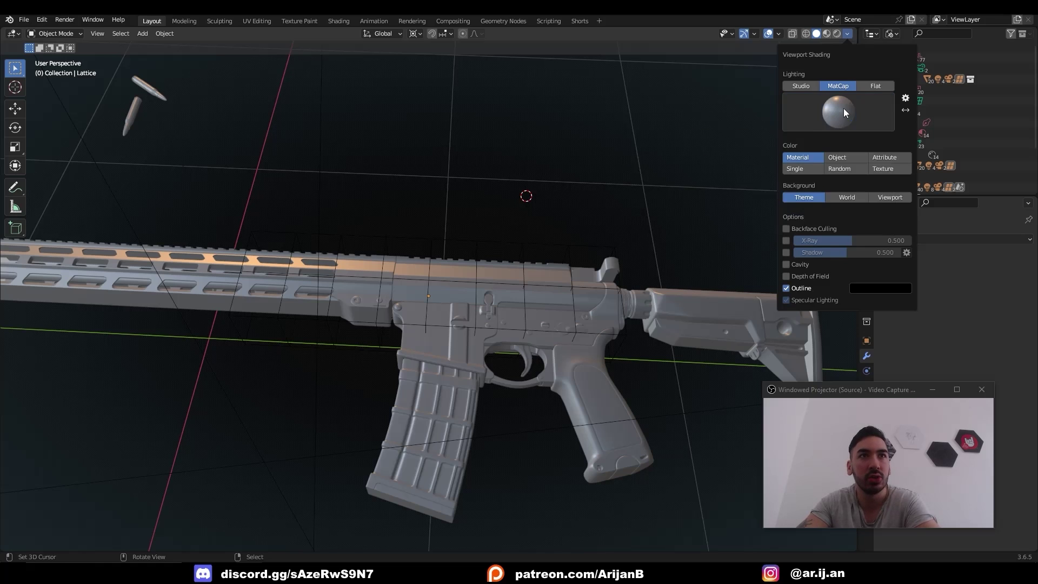
left_click(842, 109)
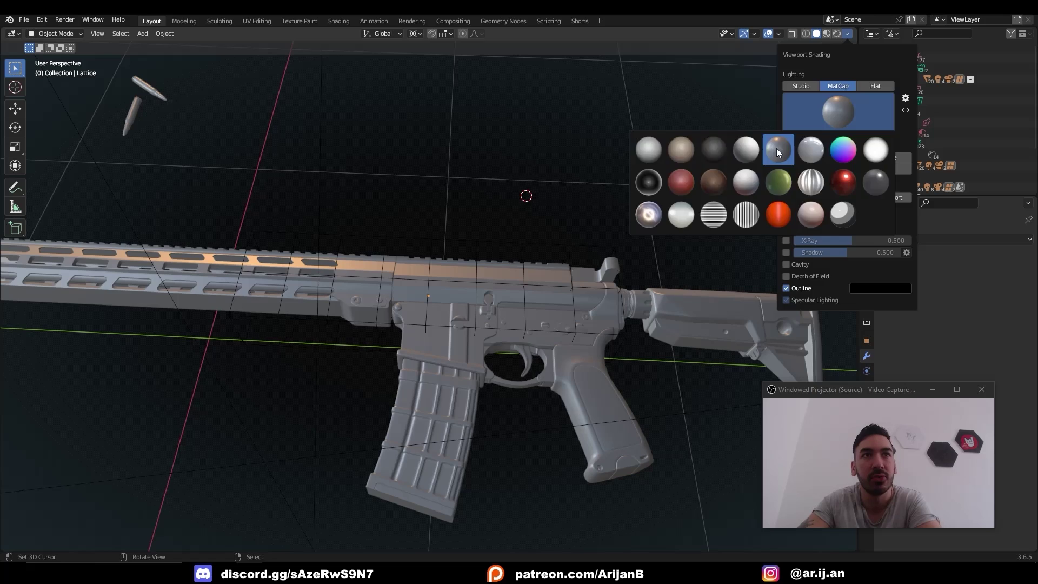
left_click(777, 153)
middle_click_drag(531, 288, 549, 285)
Enable cavity in the viewport shading and set its type to World
left_click(846, 34)
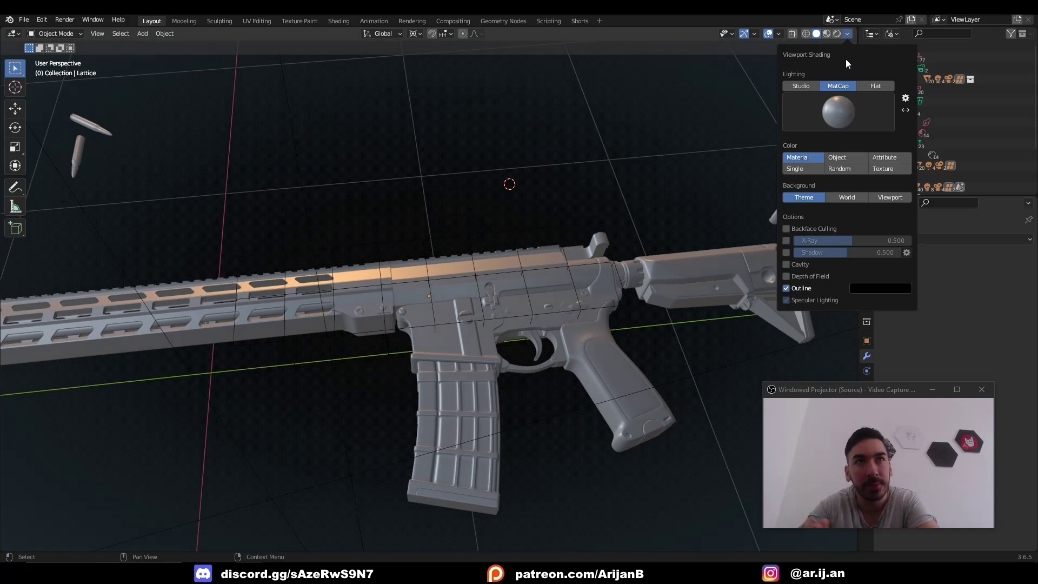
left_click(786, 264)
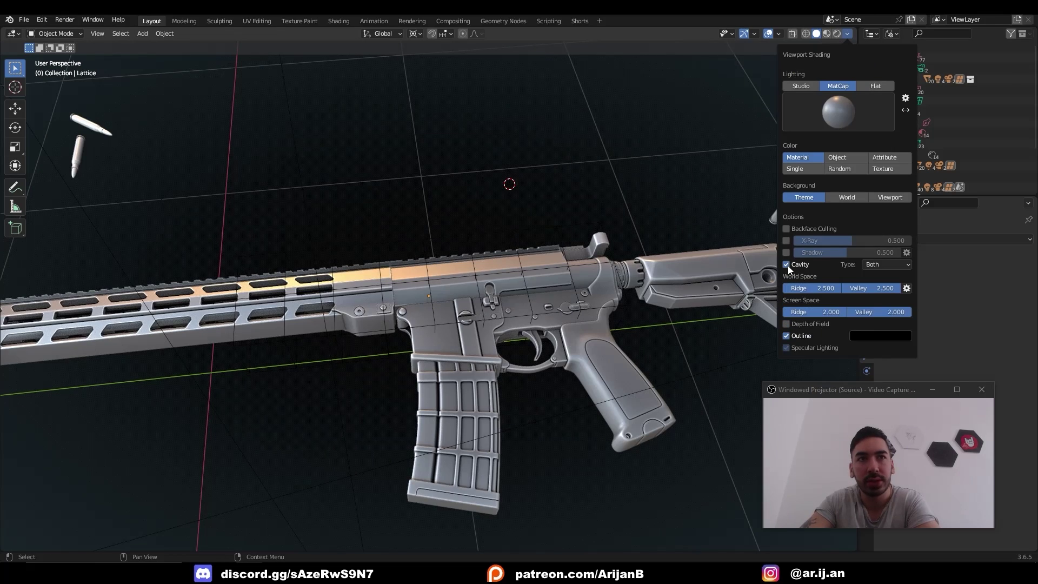
left_click(880, 266)
left_click(878, 279)
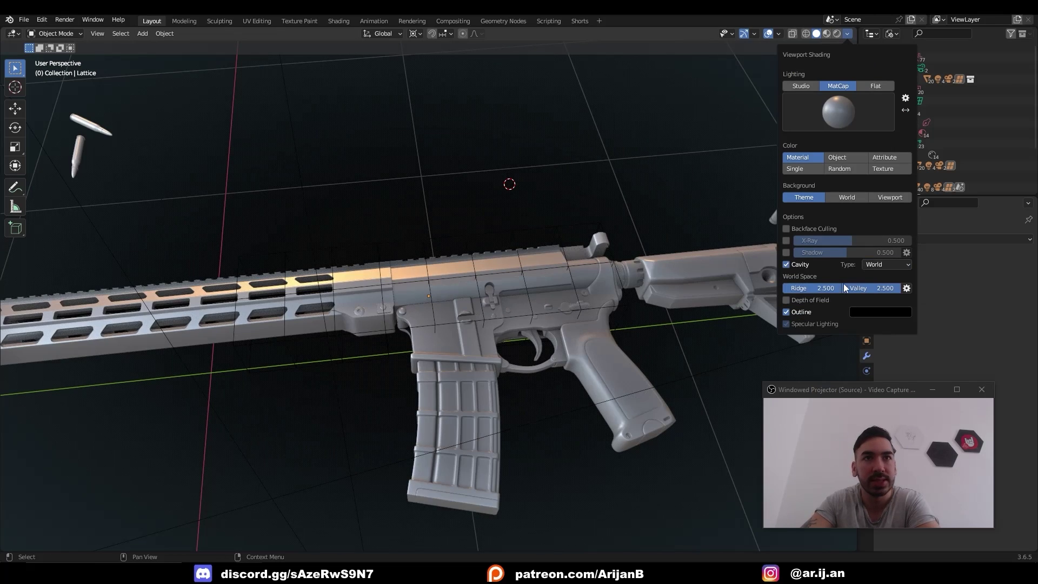
Set the world-space cavity ridge and valley to 0 and view the rifle
left_click(822, 290)
left_click_drag(877, 288, 751, 289)
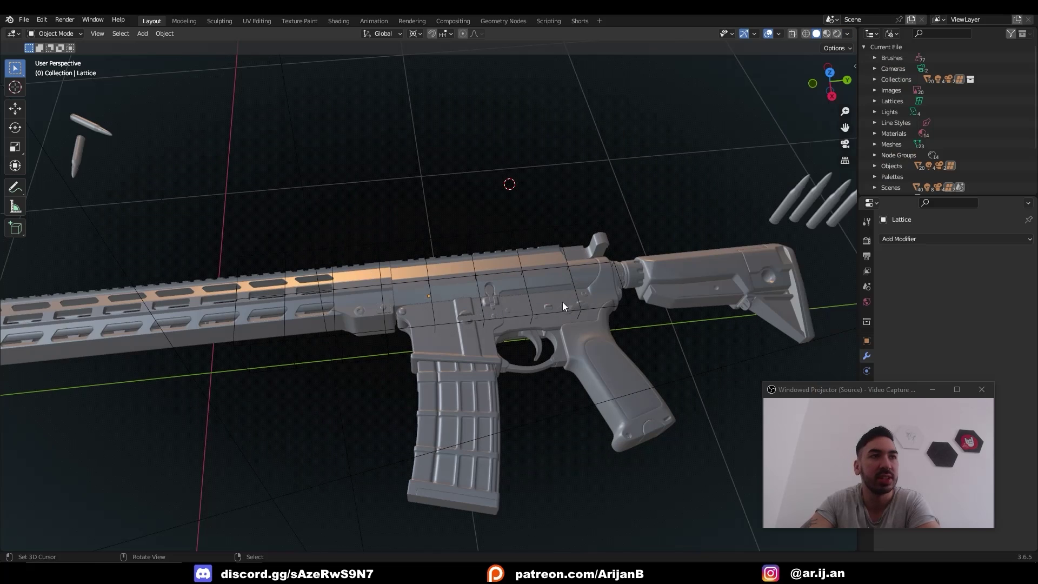
middle_click_drag(563, 302, 600, 302)
Set the cavity type to Both and reduce its screen-space ridge and valley to 0
left_click(846, 34)
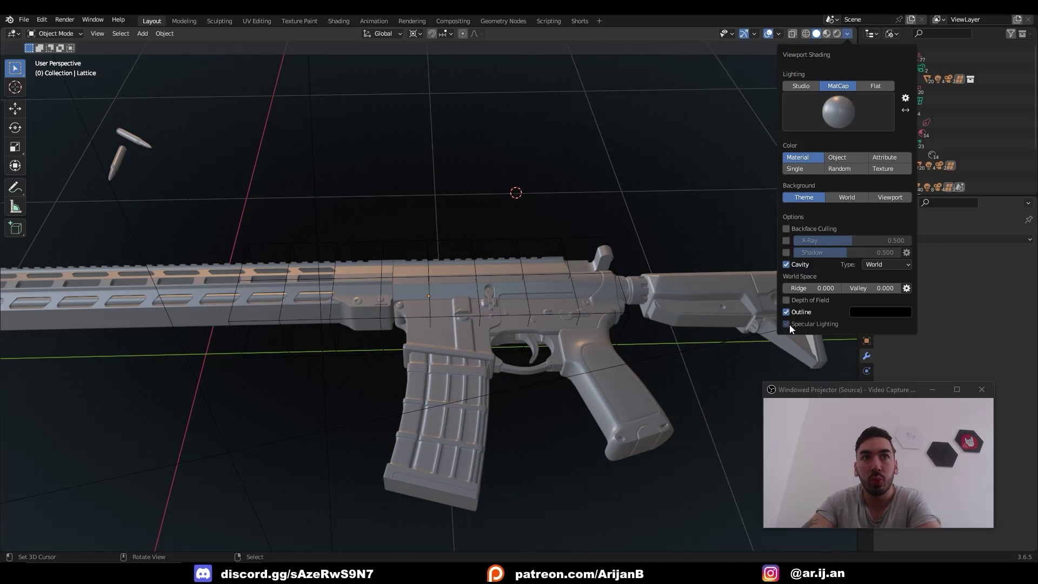
left_click(865, 264)
left_click(887, 299)
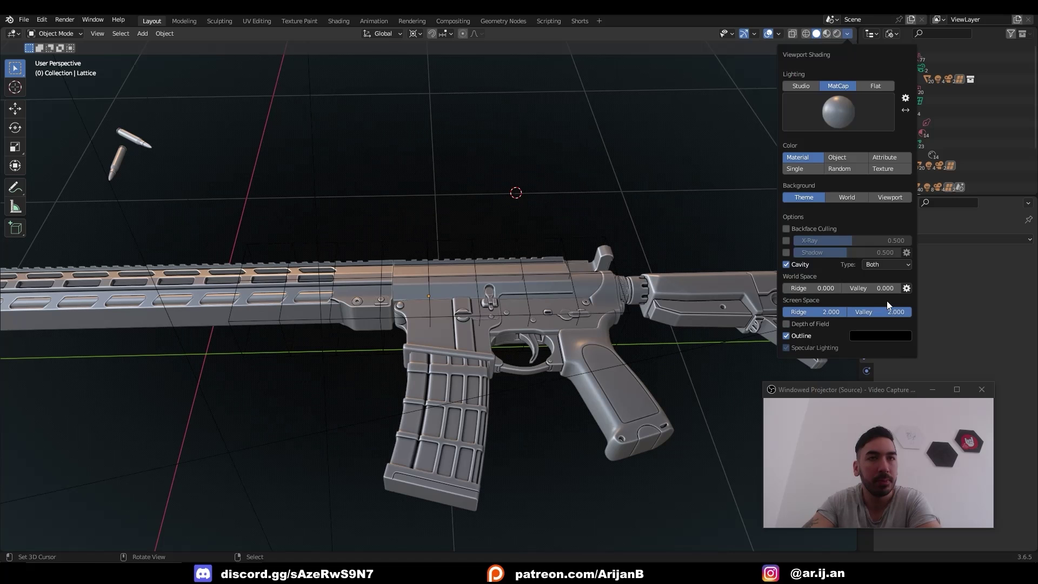
left_click_drag(829, 311, 783, 312)
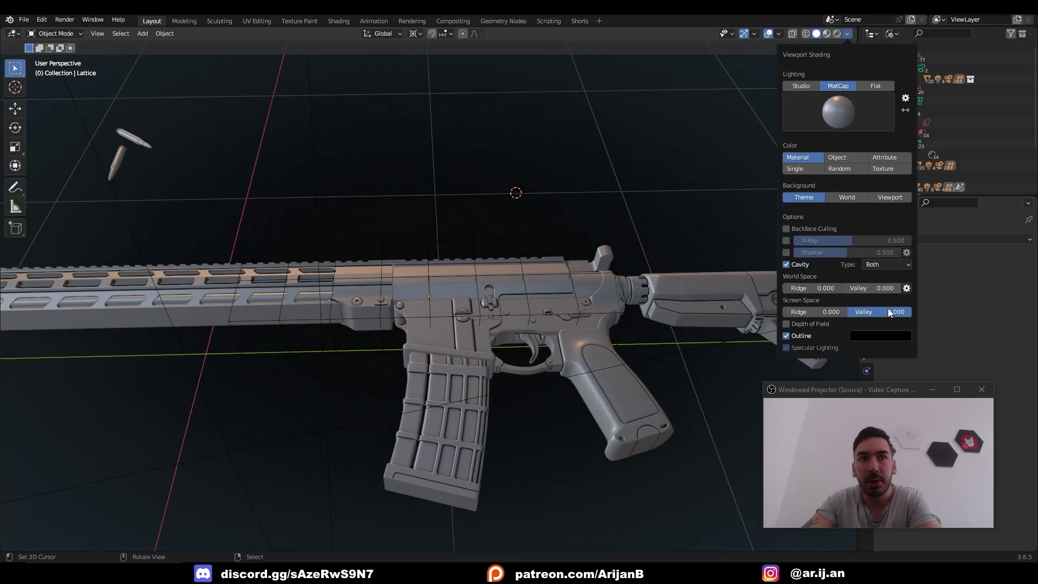
left_click_drag(892, 312, 848, 312)
Set the world-space ridge and valley to 2.500 and the screen-space ridge and valley to 2.000, then inspect the rifle's details
left_click_drag(787, 288, 841, 288)
left_click_drag(847, 287, 900, 287)
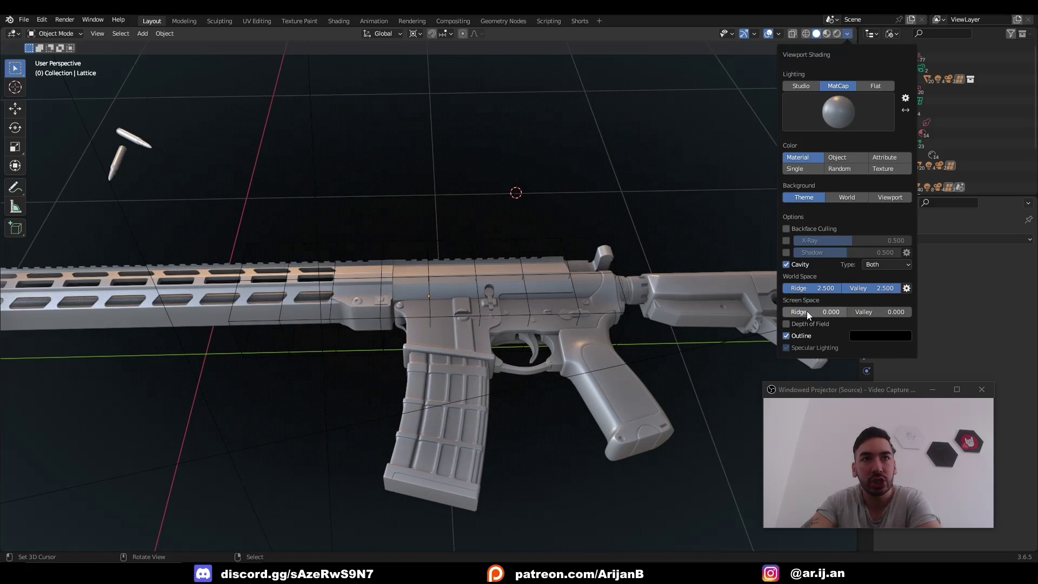
left_click_drag(806, 312, 846, 311)
middle_click_drag(285, 279, 503, 297)
scroll(504, 297, "up", 6)
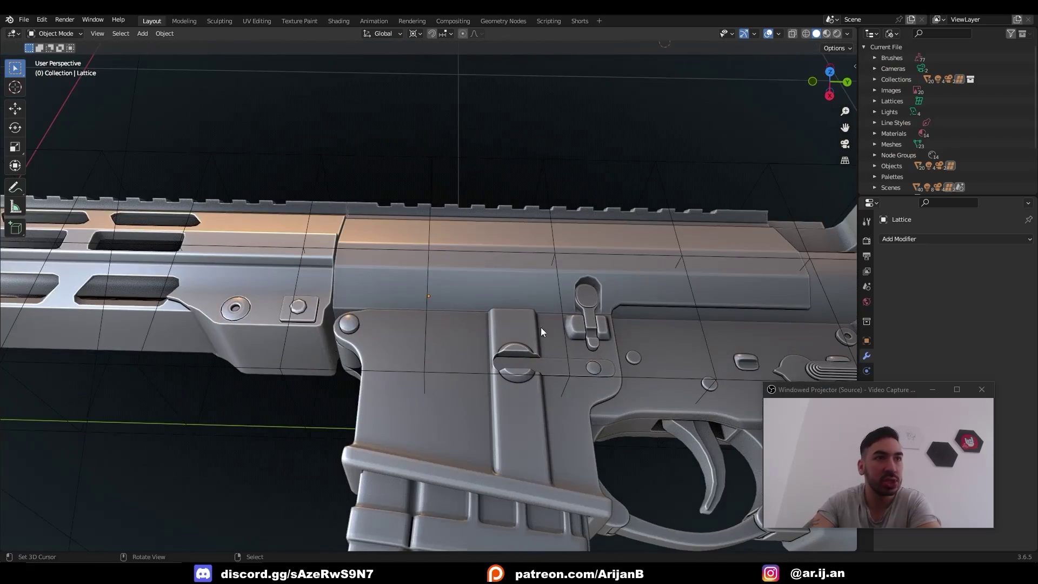
scroll(576, 300, "down", 8)
middle_click_drag(565, 283, 488, 281)
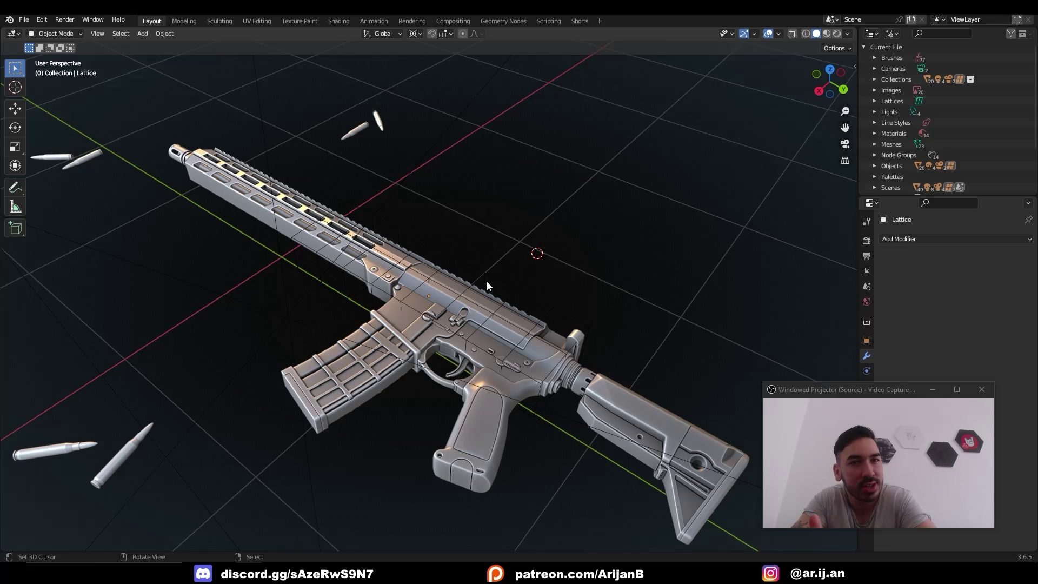
Switch the viewport colour to Single and set it to a purple with hue 0.686, saturation 0.815 and value 0.800
left_click(847, 34)
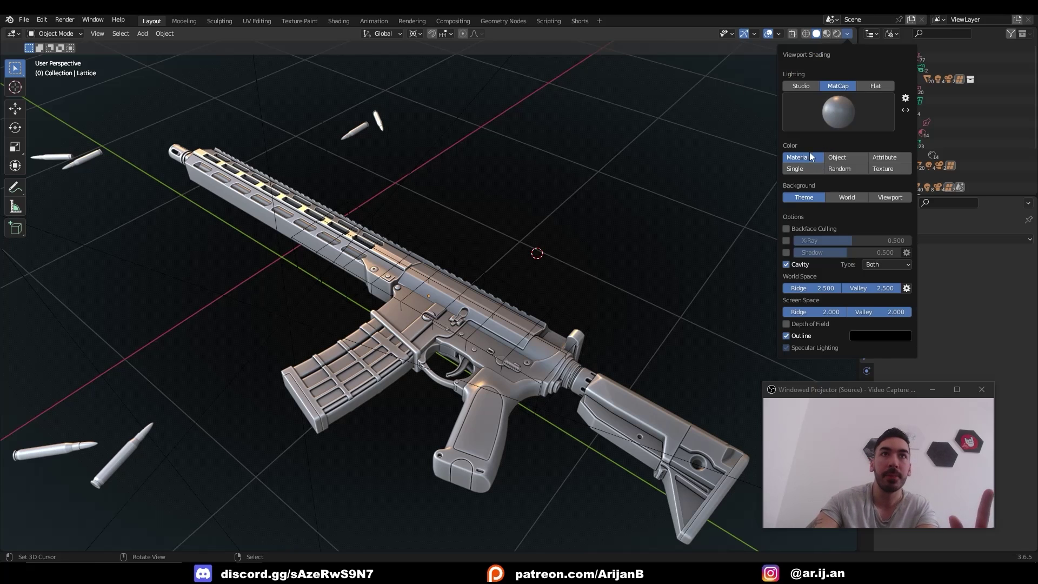
left_click(847, 113)
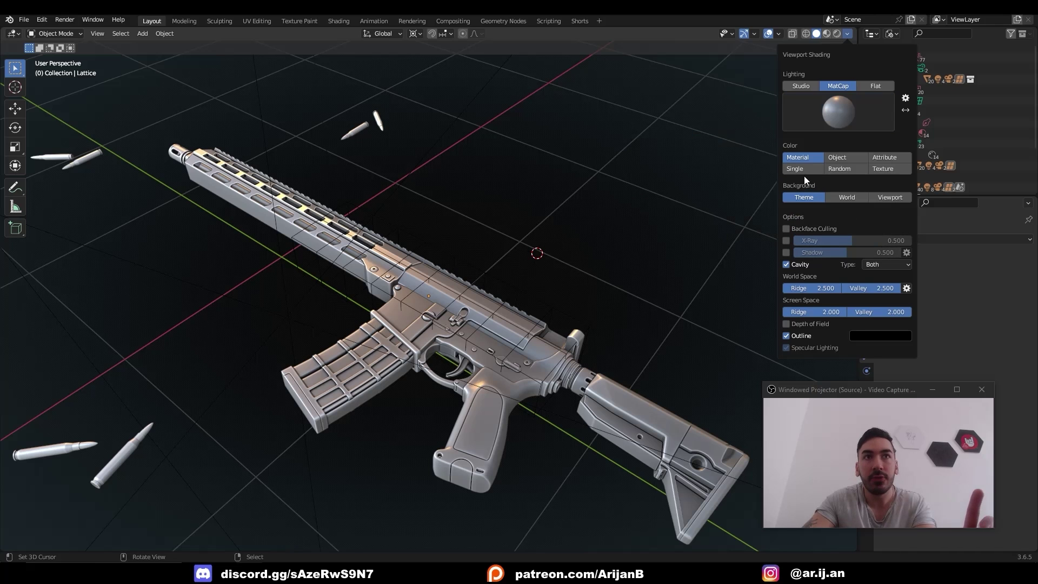
left_click(800, 170)
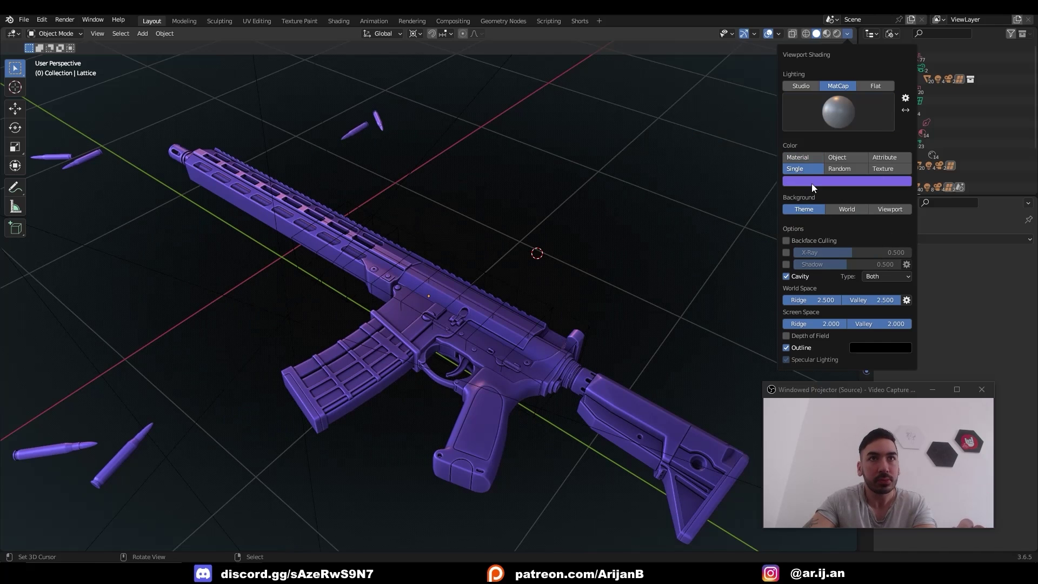
left_click(811, 183)
left_click_drag(822, 94, 848, 68)
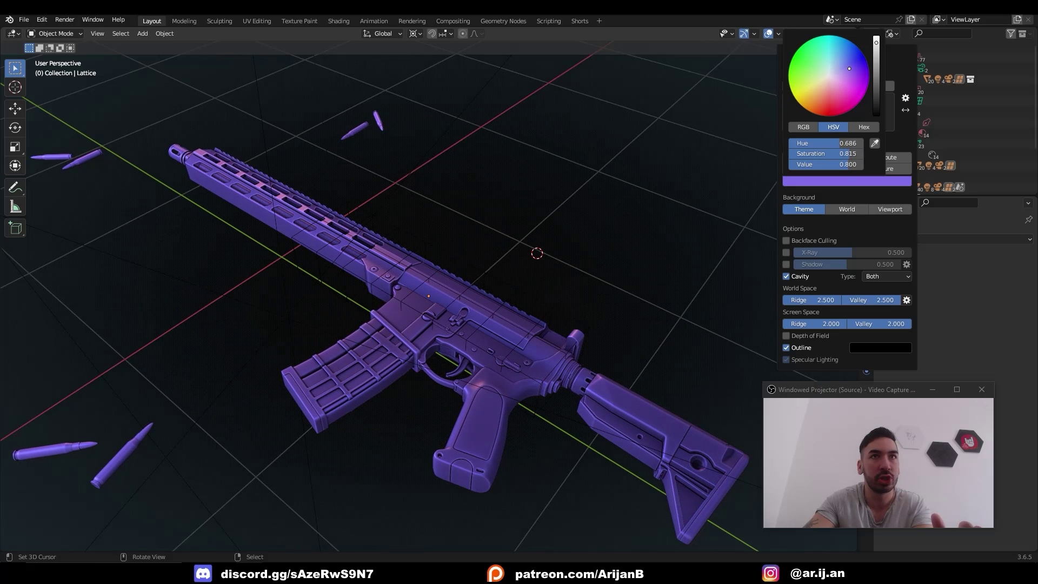
Examine the single colour's hex code and its other colour value modes
left_click(863, 126)
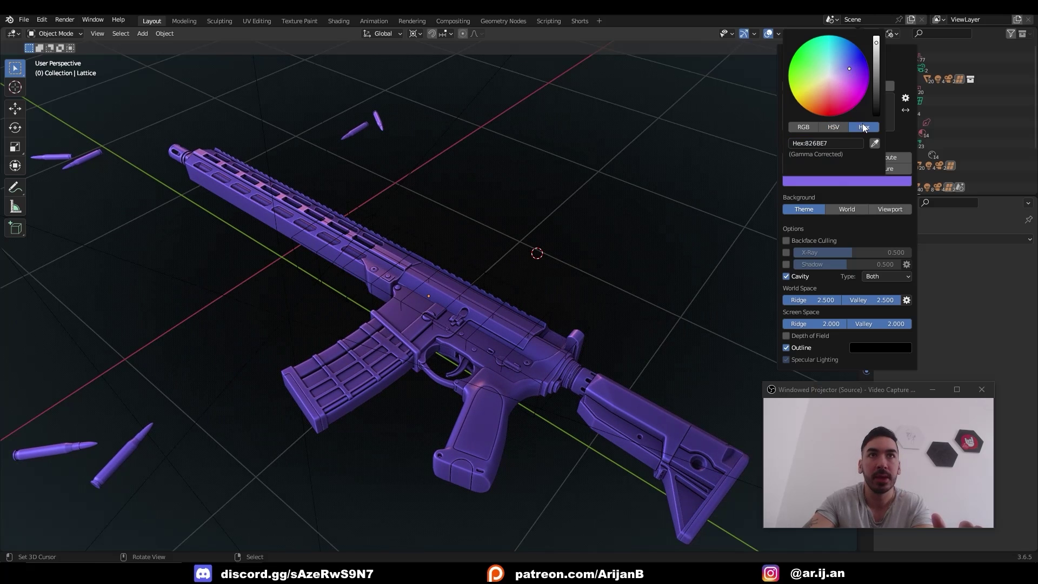
left_click(825, 144)
left_click_drag(825, 143, 791, 144)
left_click(798, 146)
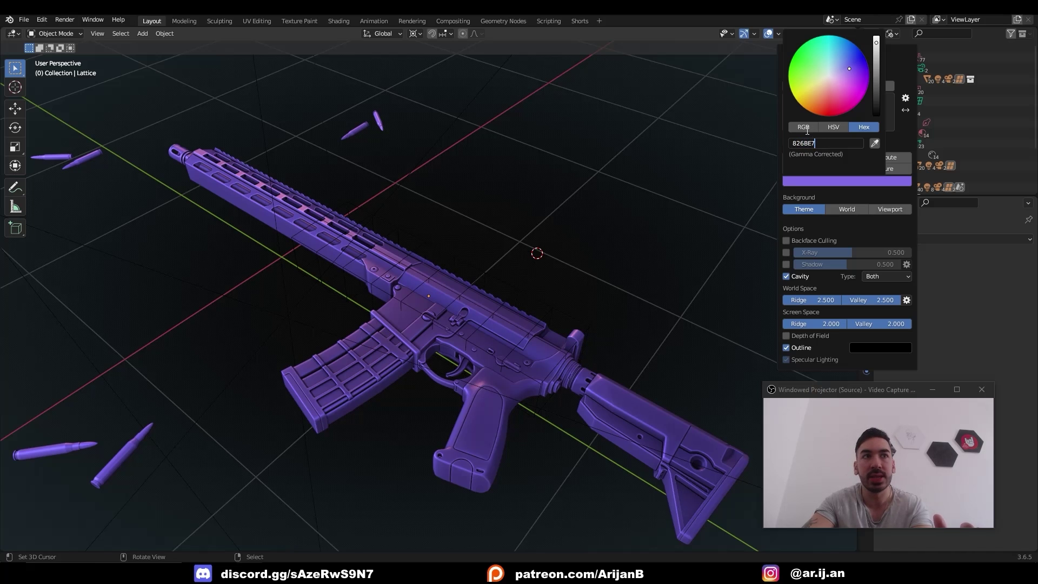
left_click(804, 127)
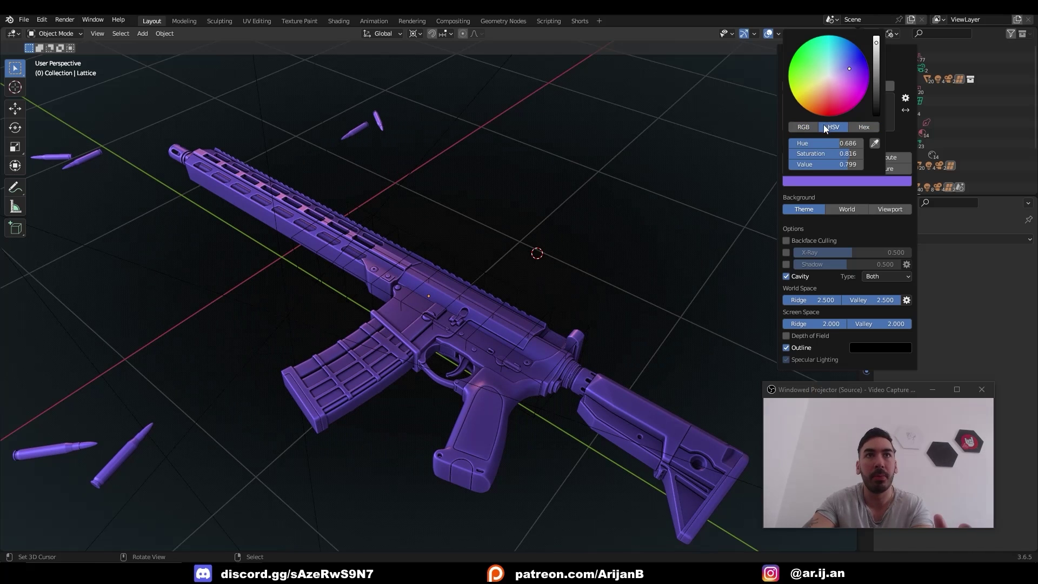
Inspect the purple rifle from close up and farther away, selecting the lattice around its receiver
mouse_move(569, 243)
middle_mouse_down()
mouse_move(574, 298)
mouse_move(561, 226)
middle_mouse_up()
scroll(561, 226, "up", 2)
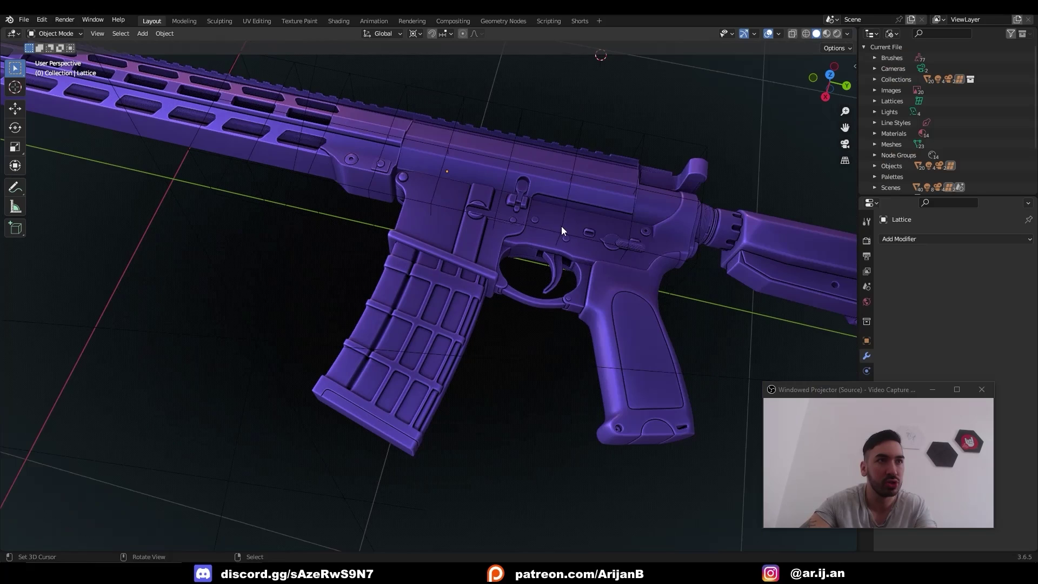
right_click(518, 120)
middle_click_drag(518, 120, 520, 213)
scroll(520, 213, "down", 2)
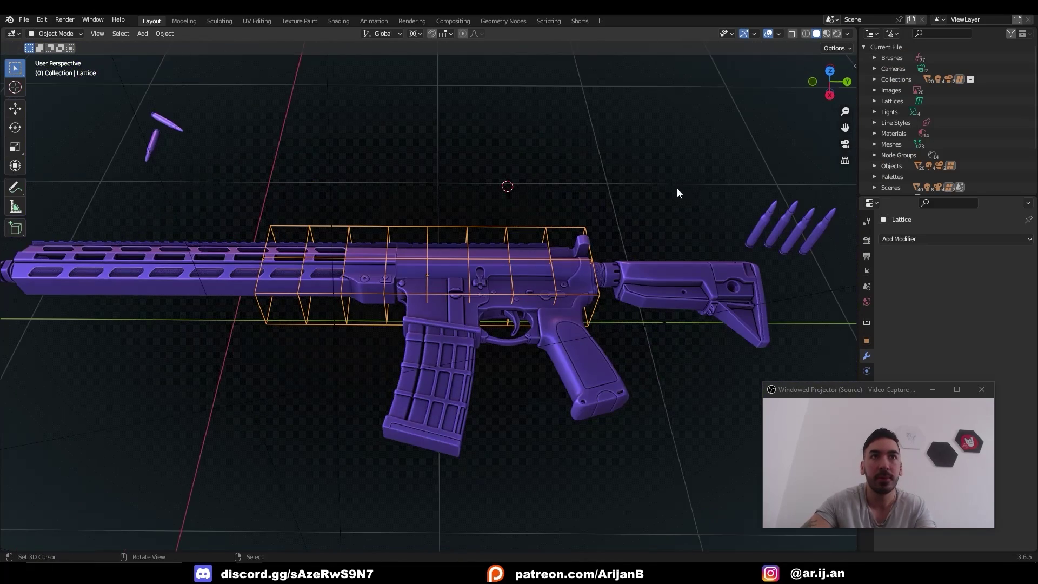
middle_click_drag(677, 193, 595, 221)
Shift the single colour to a bluer purple with hue 0.675, saturation 0.845 and value 0.799, and view the whole rifle
left_click(847, 34)
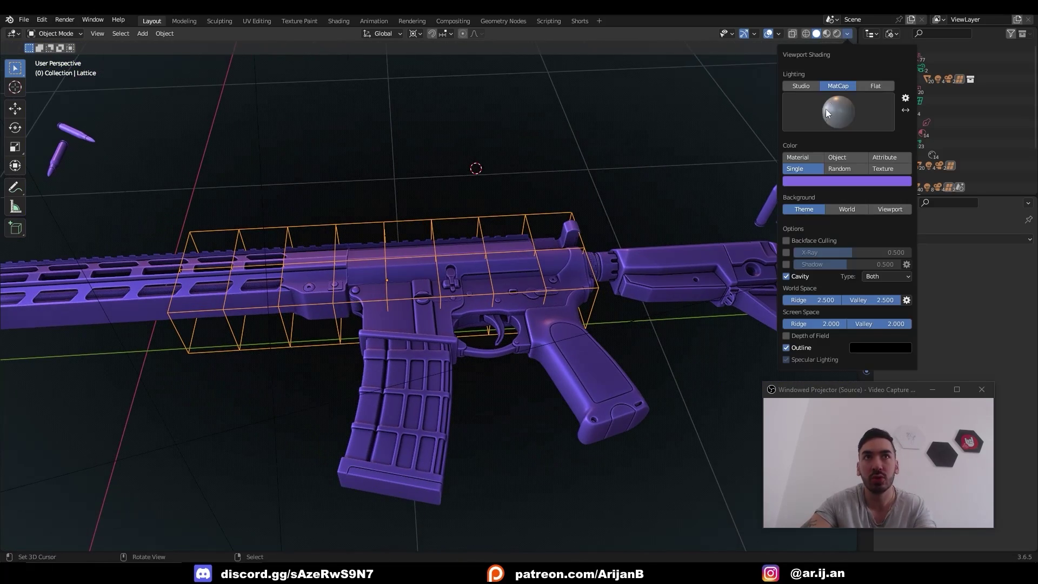
left_click(825, 182)
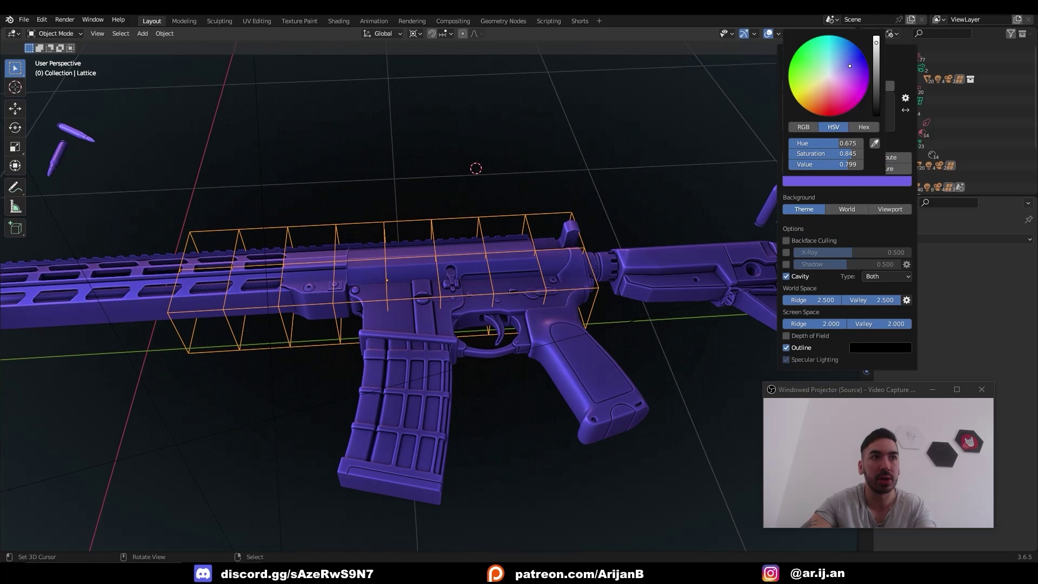
mouse_move(740, 225)
middle_mouse_down()
mouse_move(553, 238)
mouse_move(562, 218)
middle_mouse_up()
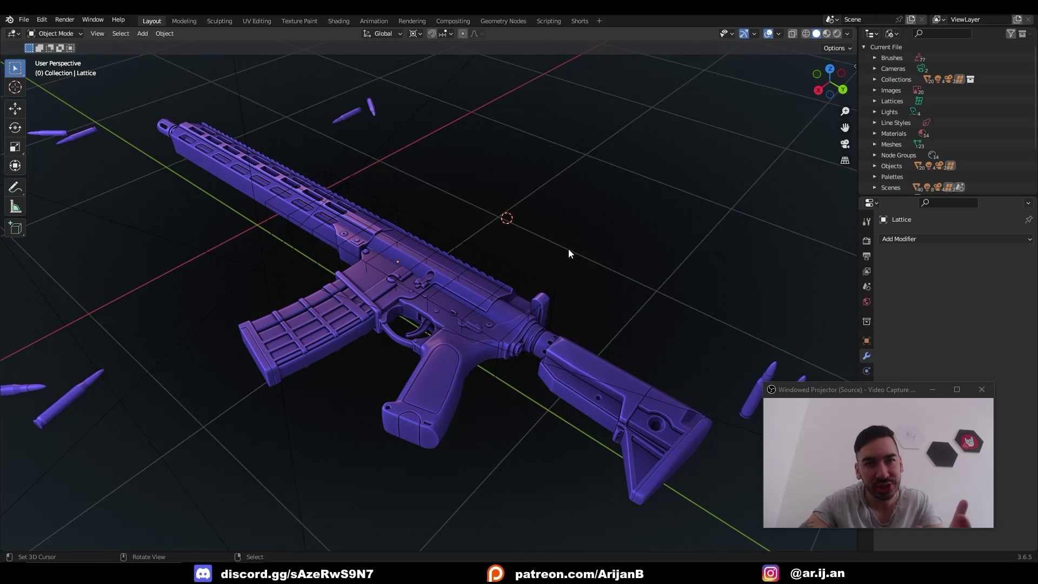
Try the glossy red matcap together with the purple single colour and view the rifle with it
left_click(847, 33)
left_click(839, 100)
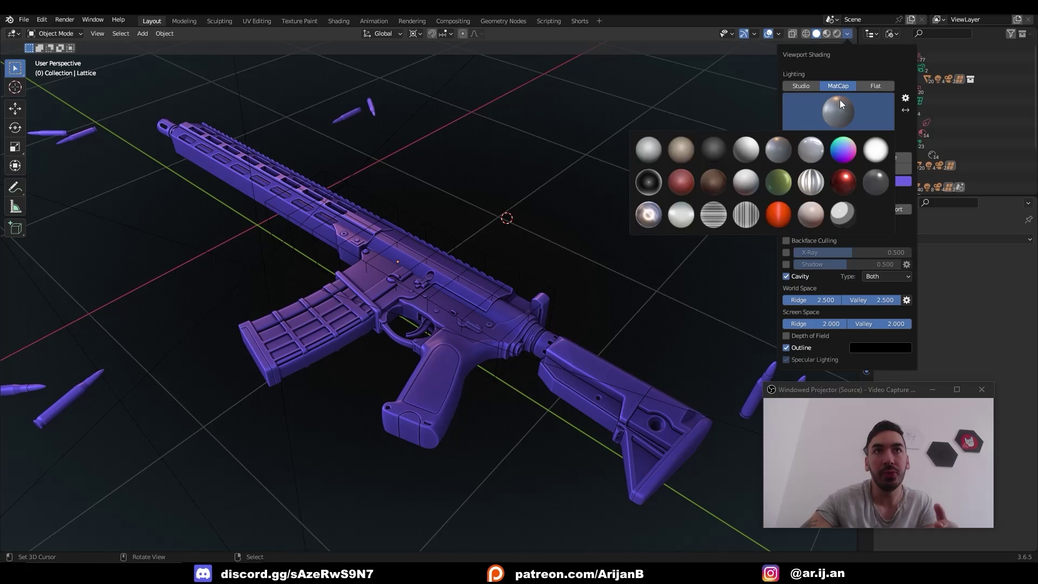
left_click(845, 183)
middle_click_drag(752, 189, 674, 187)
scroll(675, 188, "up", 2)
Change the single colour to light green and view the rifle with the glossy red matcap
left_click(847, 33)
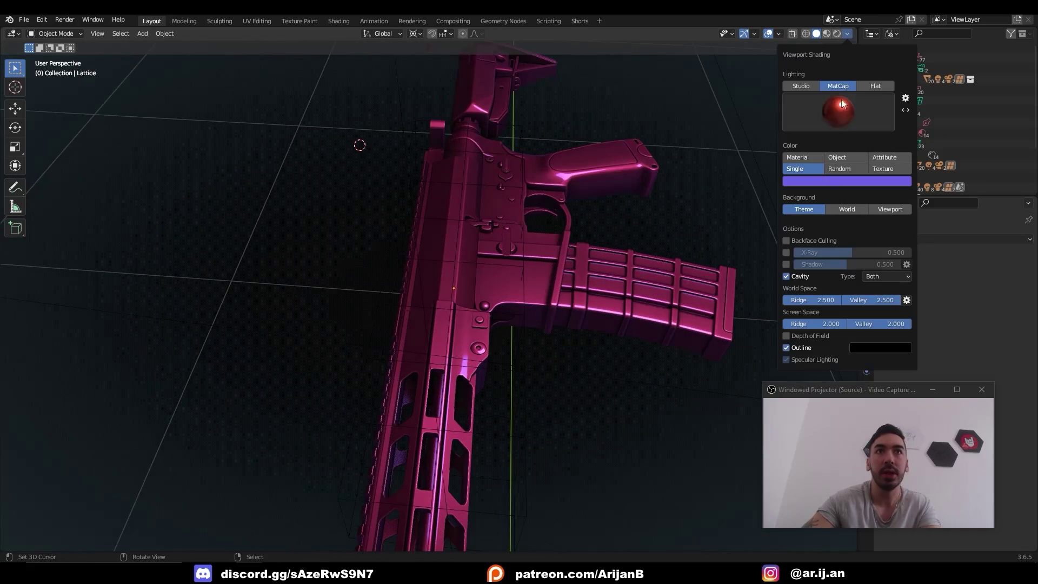
left_click(830, 185)
left_click_drag(803, 86, 814, 60)
mouse_move(567, 243)
middle_mouse_down()
mouse_move(368, 245)
mouse_move(503, 229)
mouse_move(384, 212)
mouse_move(422, 257)
mouse_move(588, 208)
mouse_move(672, 231)
mouse_move(475, 304)
middle_mouse_up()
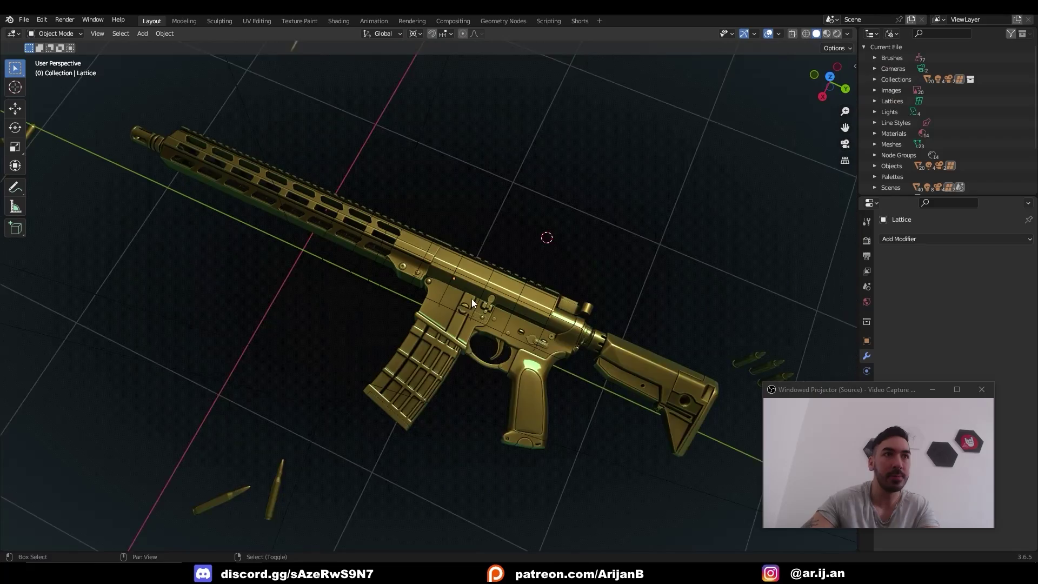
scroll(475, 303, "up", 4)
Try the rainbow normal-style matcap and view the rifle from another angle
left_click(846, 35)
left_click(823, 113)
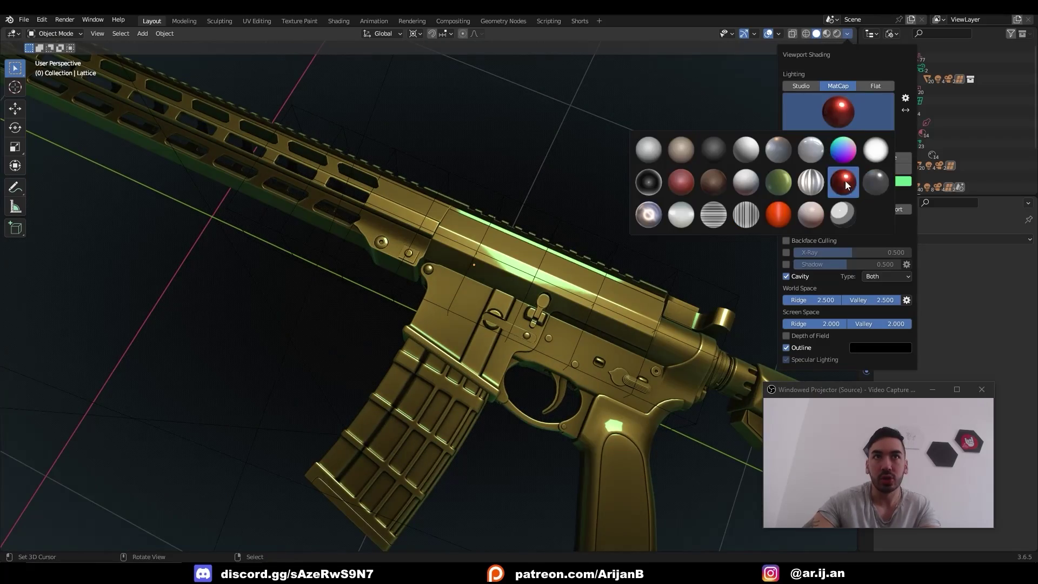
left_click(842, 150)
mouse_move(605, 217)
middle_mouse_down()
mouse_move(564, 224)
mouse_move(552, 280)
mouse_move(560, 276)
middle_mouse_up()
Try the shiny matcap with the bright central highlight on the green rifle
left_click(847, 34)
left_click(827, 113)
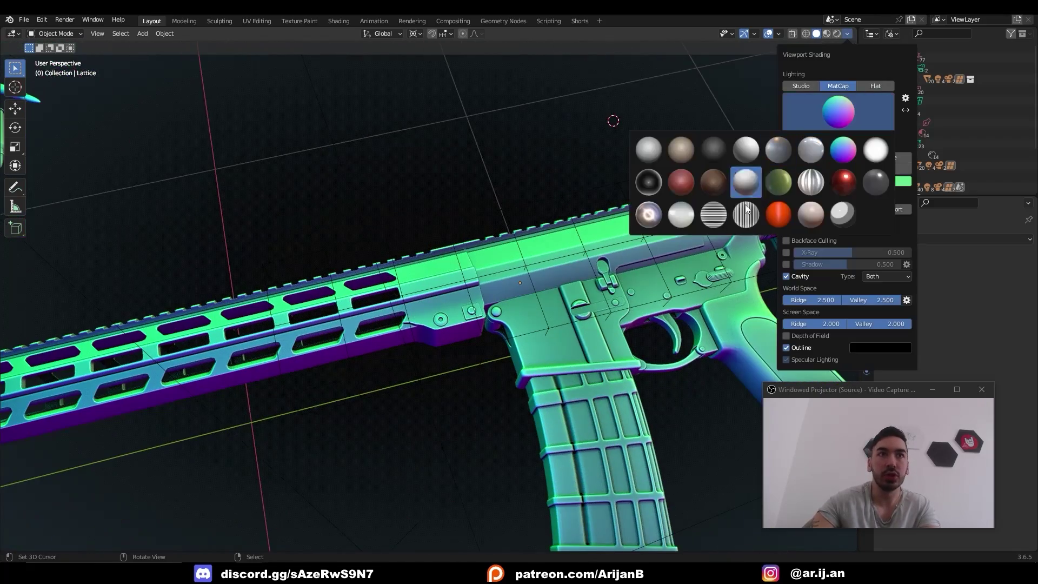
left_click(652, 222)
Return to the blue-grey ceramic_dark matcap and set the single colour to purple with hue 0.681, saturation 0.864 and value 0.799
left_click(848, 34)
left_click(844, 110)
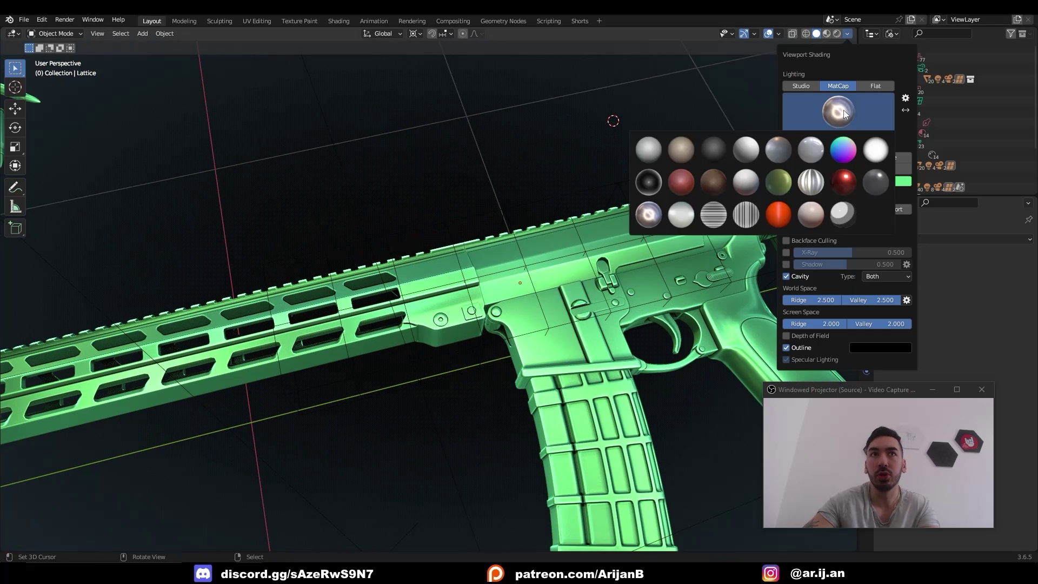
left_click(793, 148)
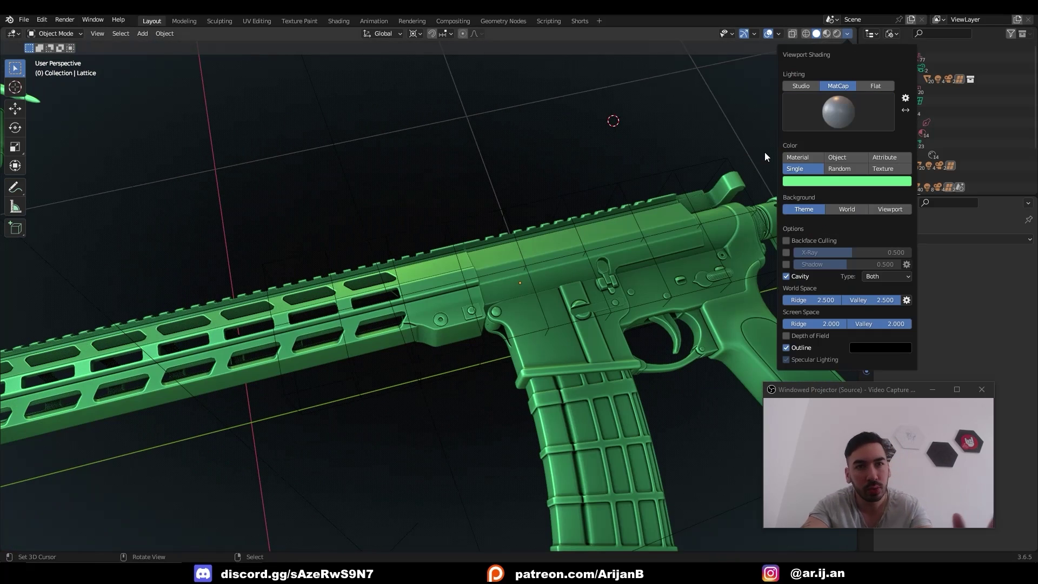
left_click(833, 180)
left_click_drag(841, 68, 852, 67)
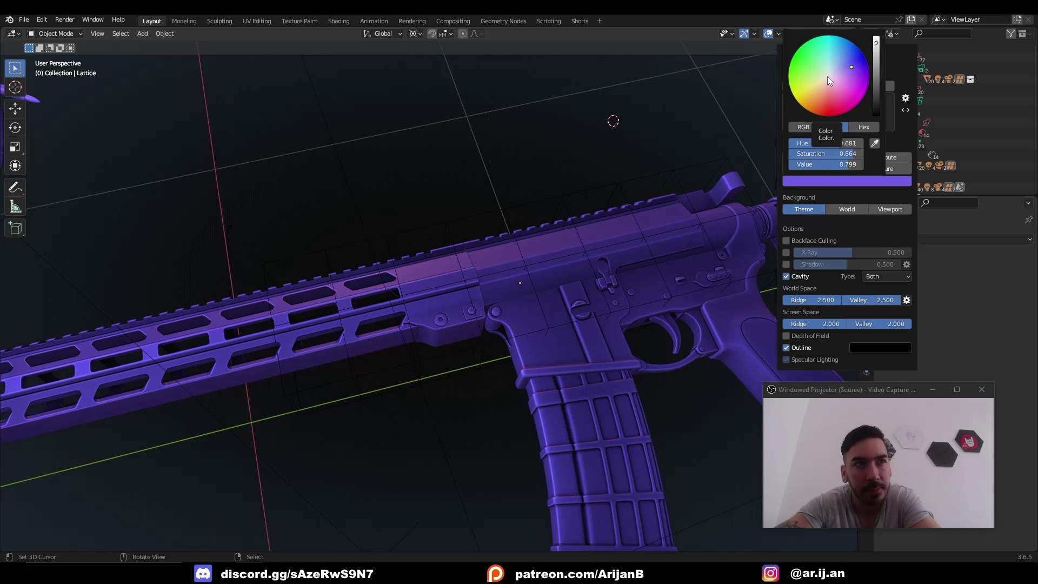
scroll(441, 252, "down", 6)
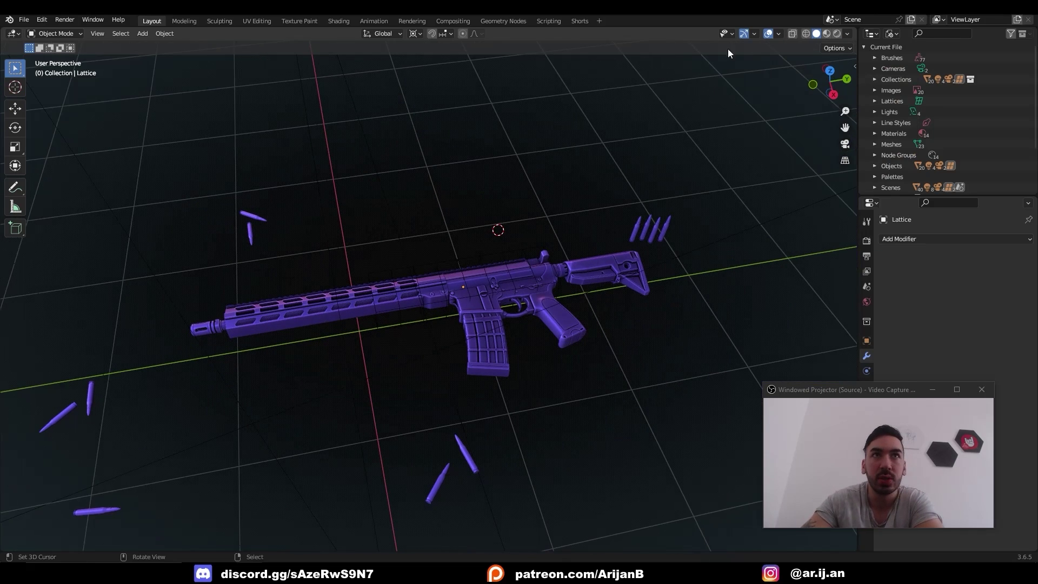
Set the floor grid scale in the viewport overlays to 0.1 and view the rifle up close
left_click(779, 33)
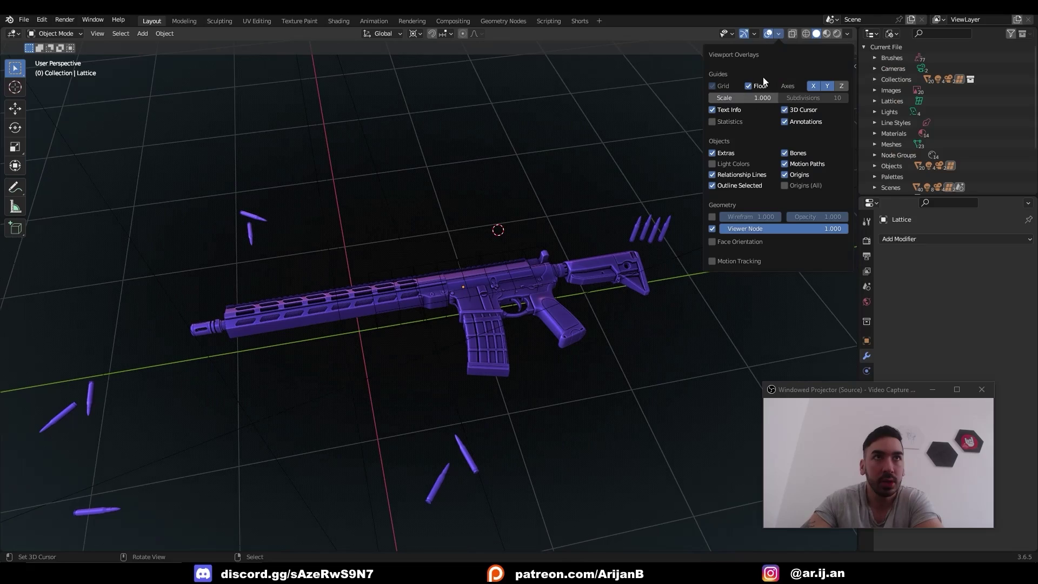
left_click(734, 99)
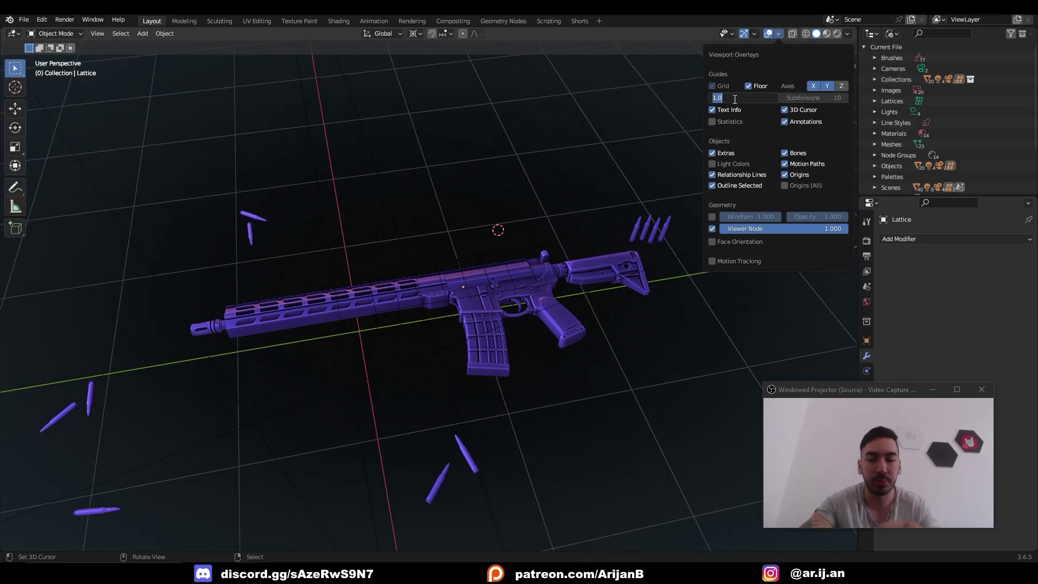
key("BackSpace")
key("Return")
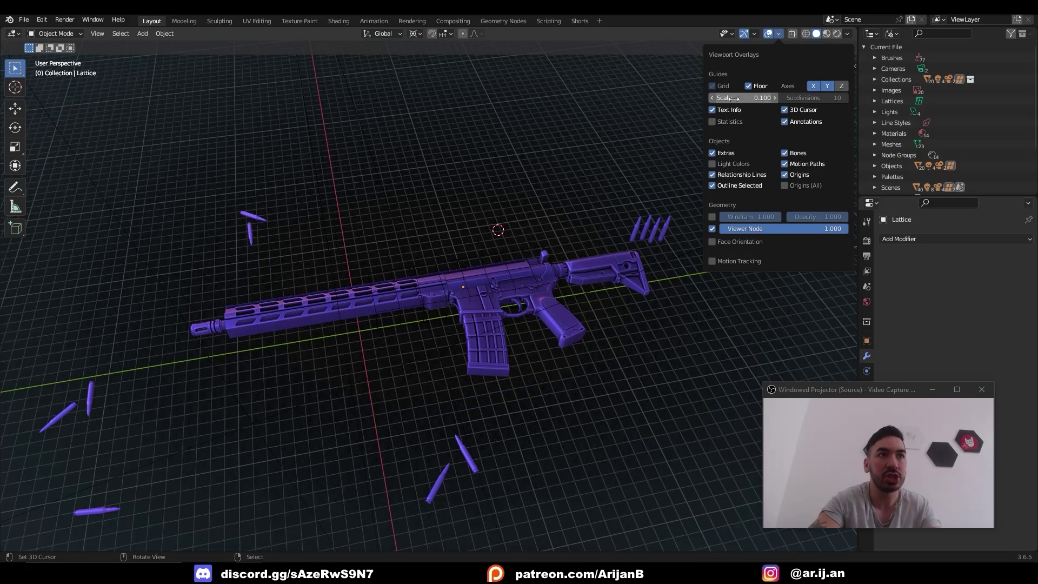
scroll(378, 235, "up", 3)
middle_click_drag(377, 235, 466, 211)
scroll(466, 215, "up", 2)
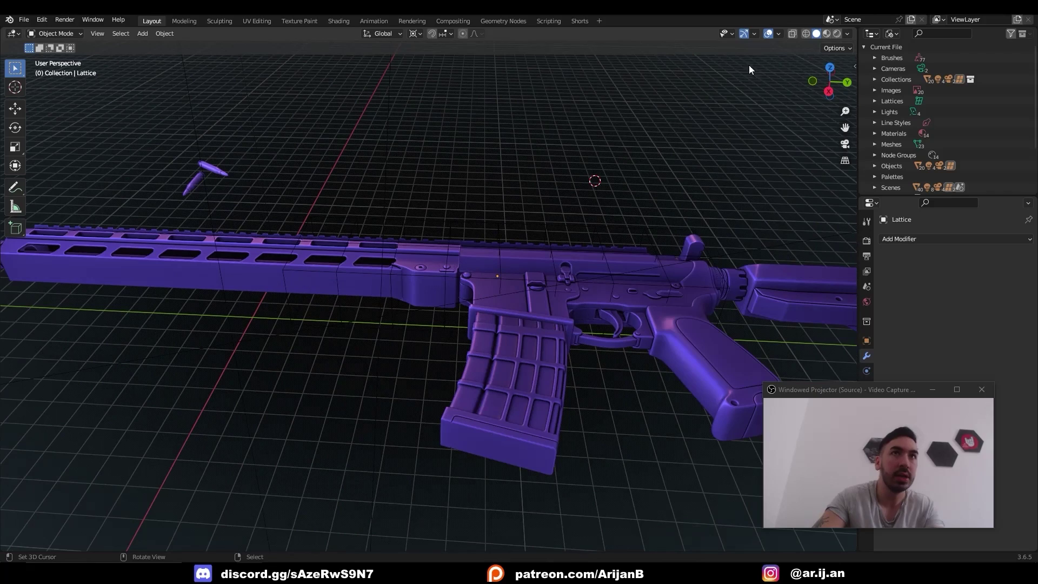
Set the floor grid scale back to 1 and compare the grid from another angle around the rifle
left_click(779, 34)
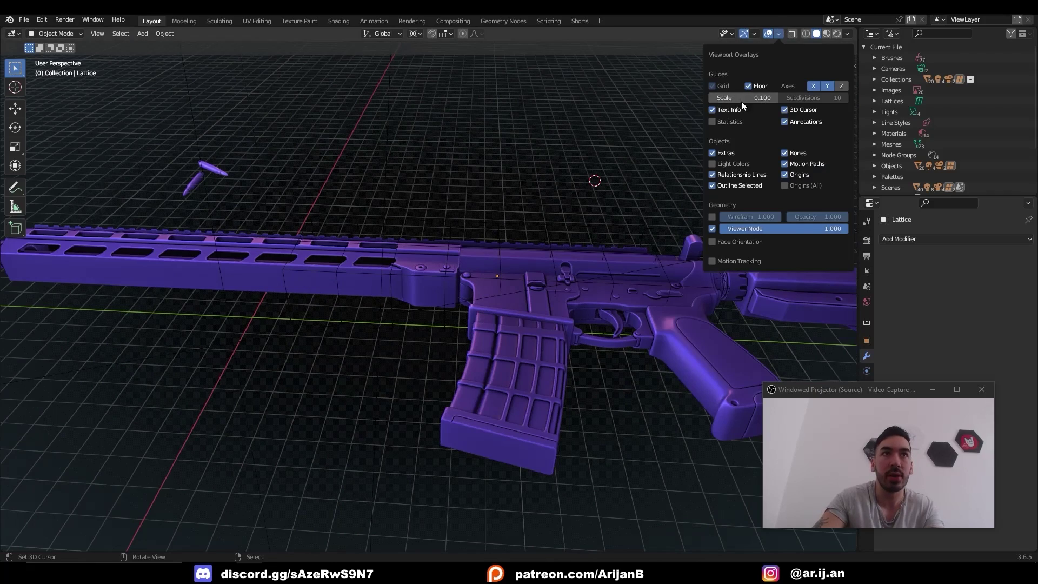
double_click(742, 98)
type("1")
key("Return")
scroll(506, 255, "down", 3)
middle_click_drag(506, 255, 474, 277)
scroll(473, 277, "up", 2)
Refine the floor grid again by setting its overlay scale to 0.1
left_click(780, 34)
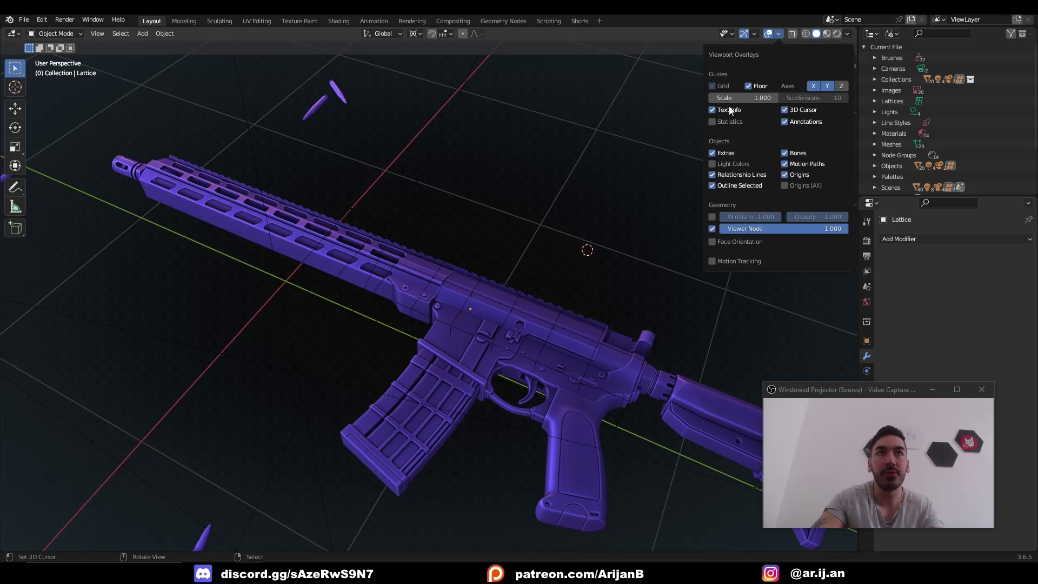
left_click(740, 96)
type("0.1")
key("Return")
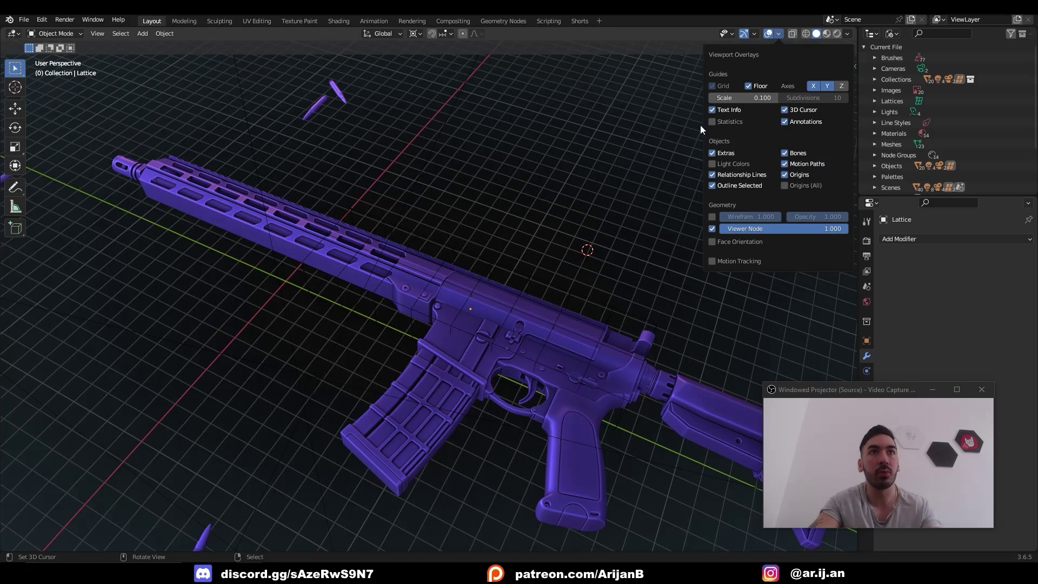
left_click(734, 97)
left_click(733, 97)
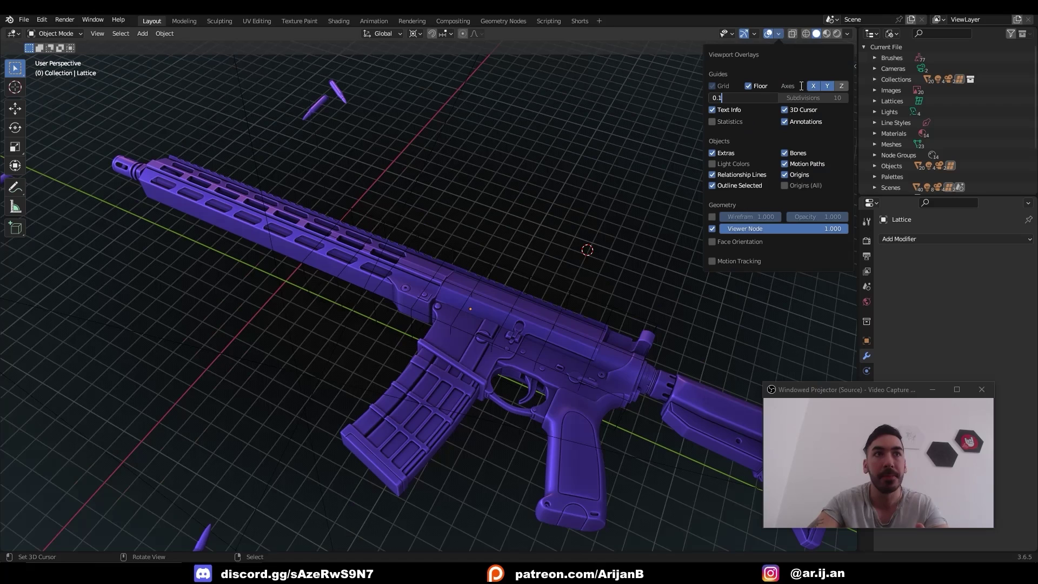
key("Return")
Select everything in wireframe shading and hide the Extras overlay for cameras, lights and the lattice
left_click(778, 34)
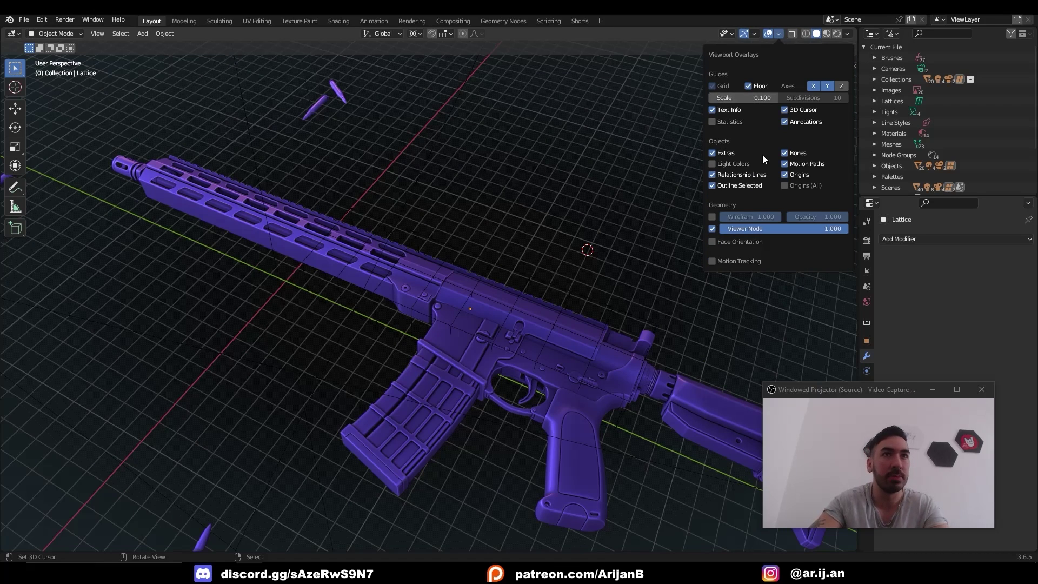
mouse_move(532, 238)
middle_mouse_down()
mouse_move(503, 190)
mouse_move(541, 254)
middle_mouse_up()
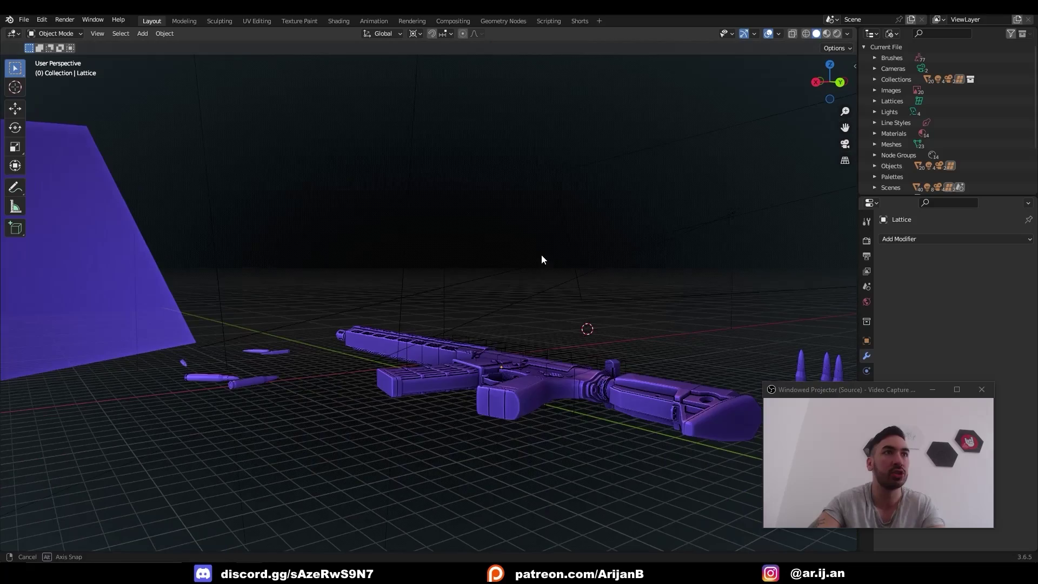
left_click(805, 33)
scroll(660, 181, "down", 5)
key("a")
middle_click_drag(661, 183, 778, 51)
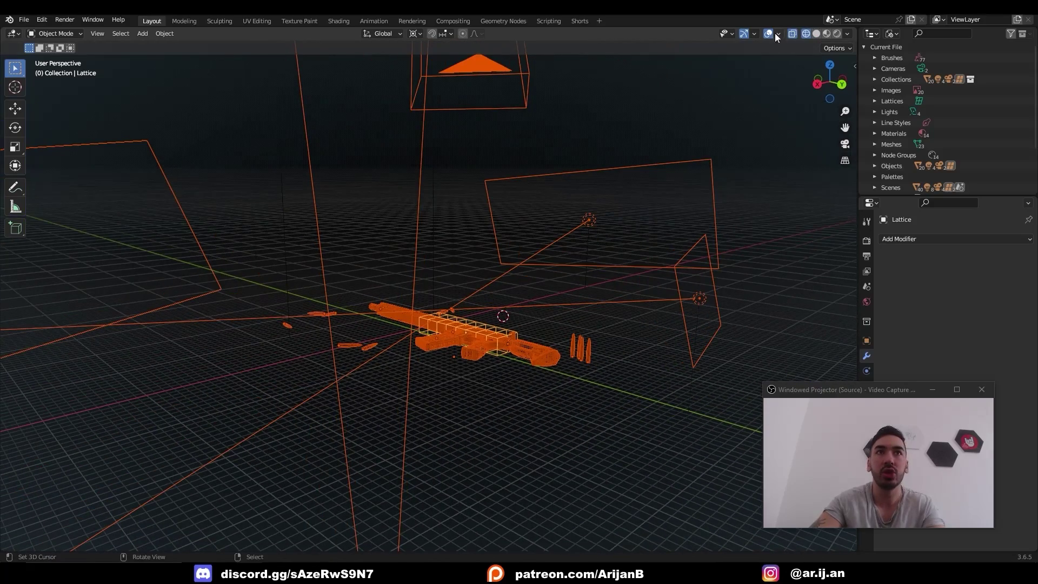
left_click(778, 33)
left_click(731, 155)
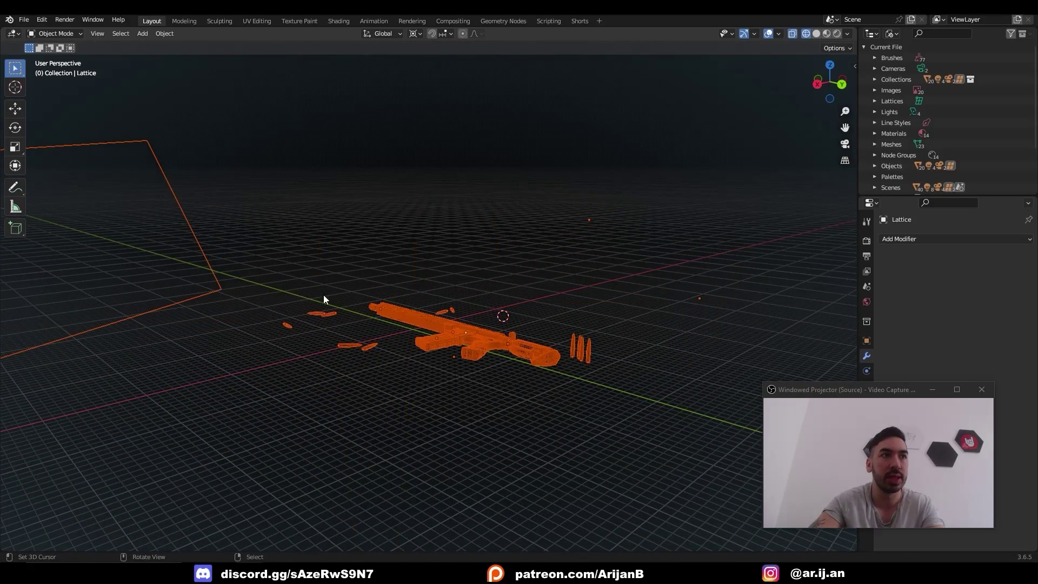
Return the viewport to solid shading and turn the Extras overlay on again
middle_click_drag(323, 294, 276, 223)
right_click(277, 223)
scroll(411, 291, "up", 3)
key("shift+z")
middle_click_drag(425, 340, 432, 248, "shift")
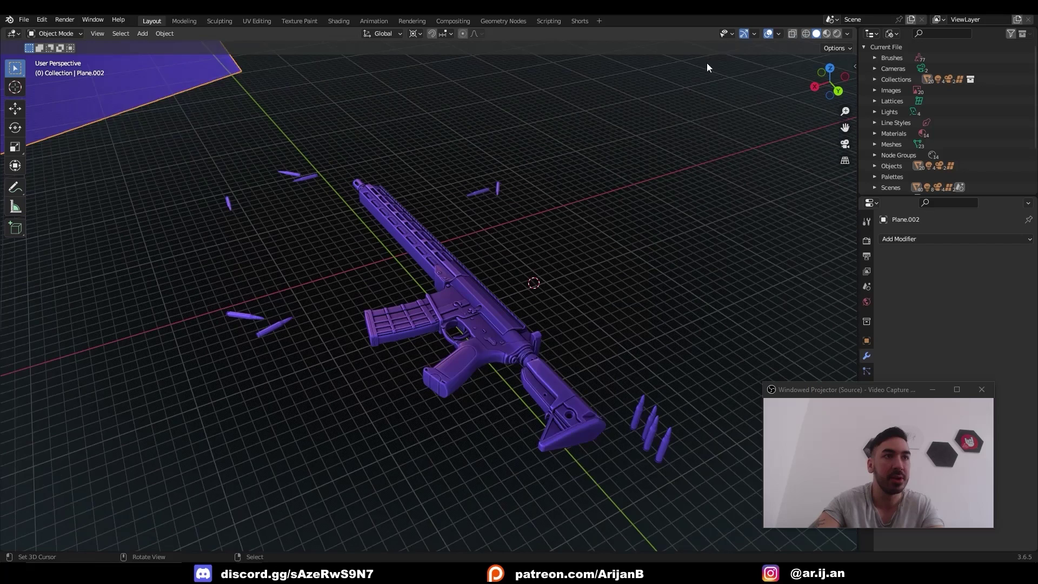
scroll(707, 67, "up", 1)
left_click(778, 34)
left_click(726, 154)
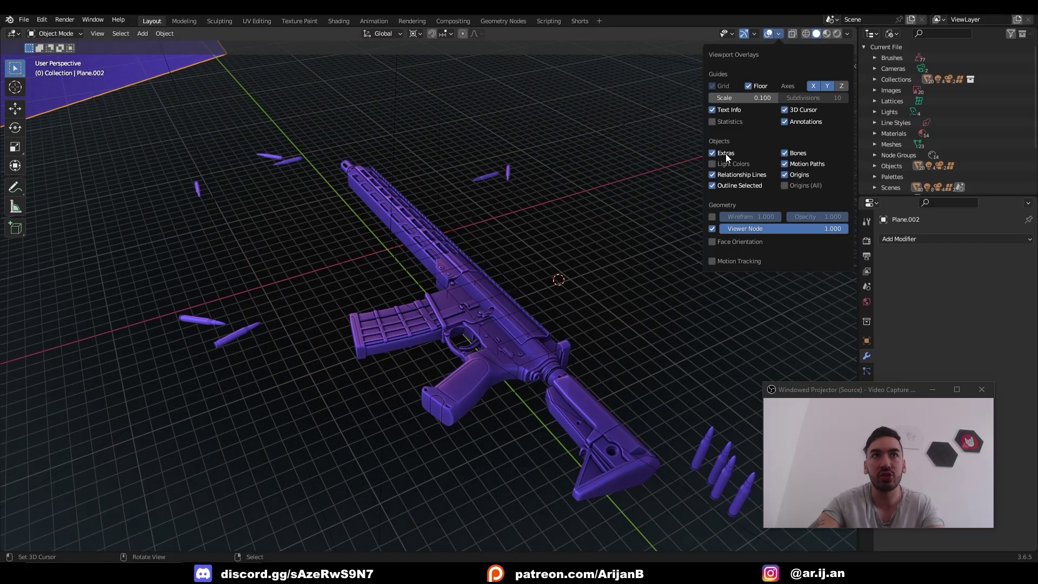
Turn off the 3D Cursor and Outline Selected overlays, and select parts of the rifle to check the effect
left_click(801, 110)
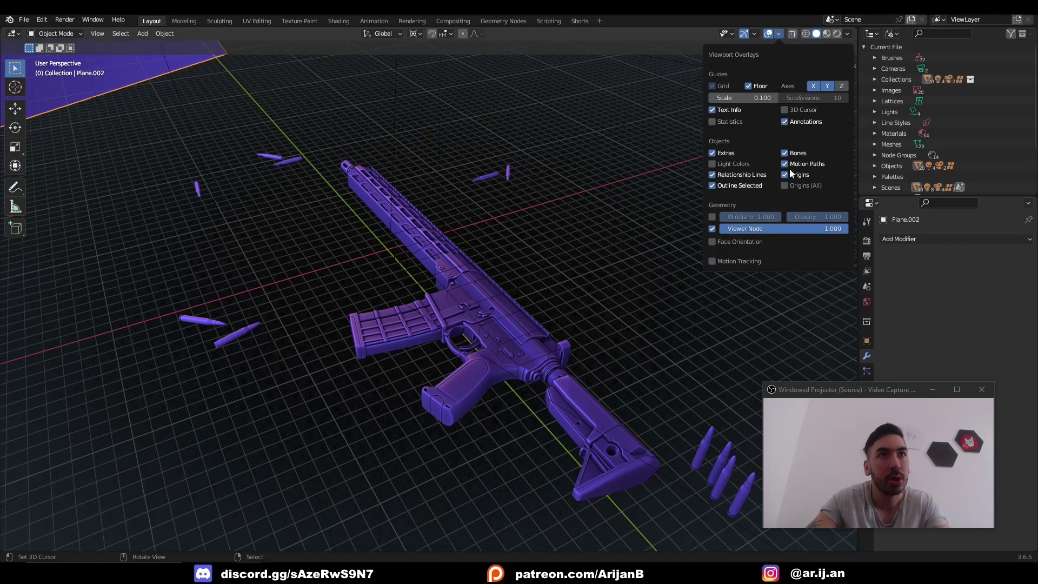
left_click(744, 188)
right_click(488, 374)
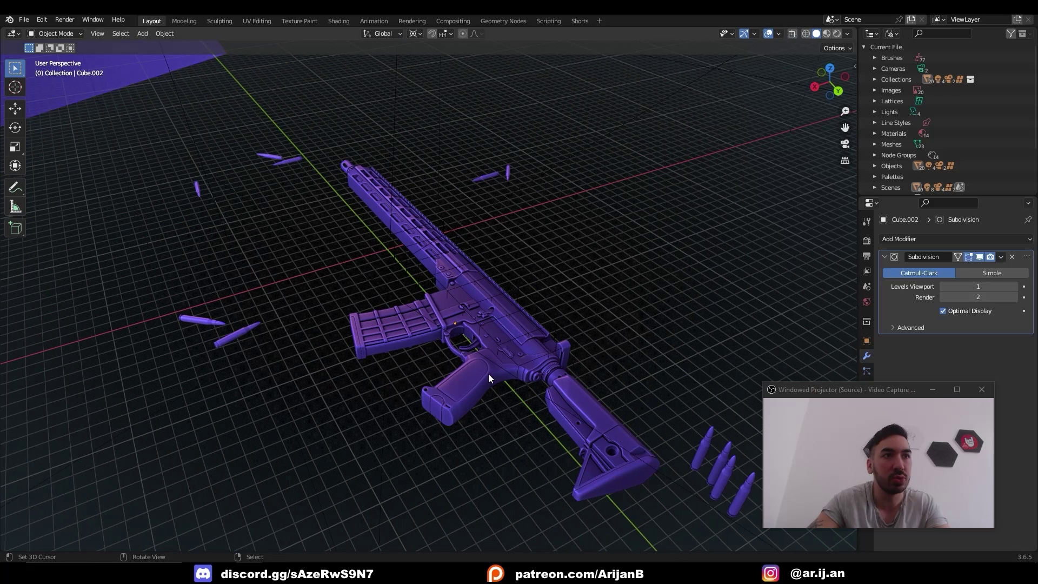
right_click(416, 231)
right_click(417, 231)
Turn on the Wireframe geometry overlay for the rifle and try adjusting its opacity
left_click(779, 33)
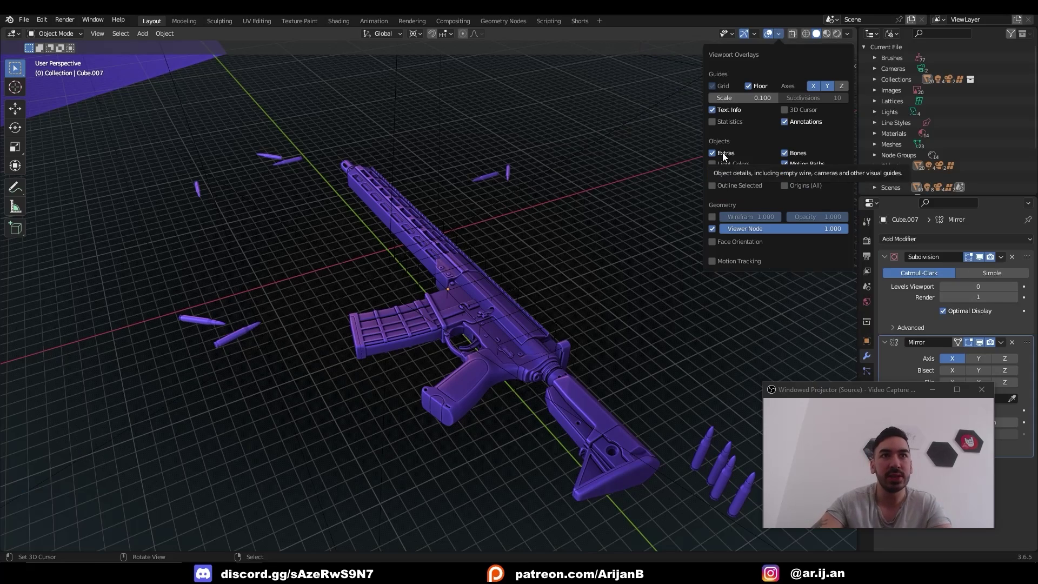
scroll(574, 291, "up", 8)
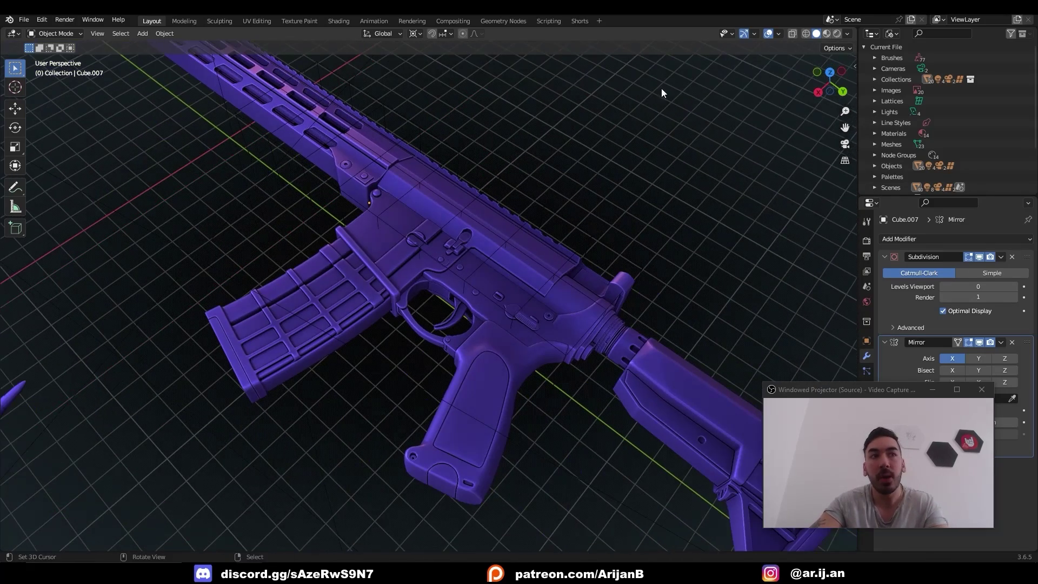
left_click(779, 33)
left_click(712, 216)
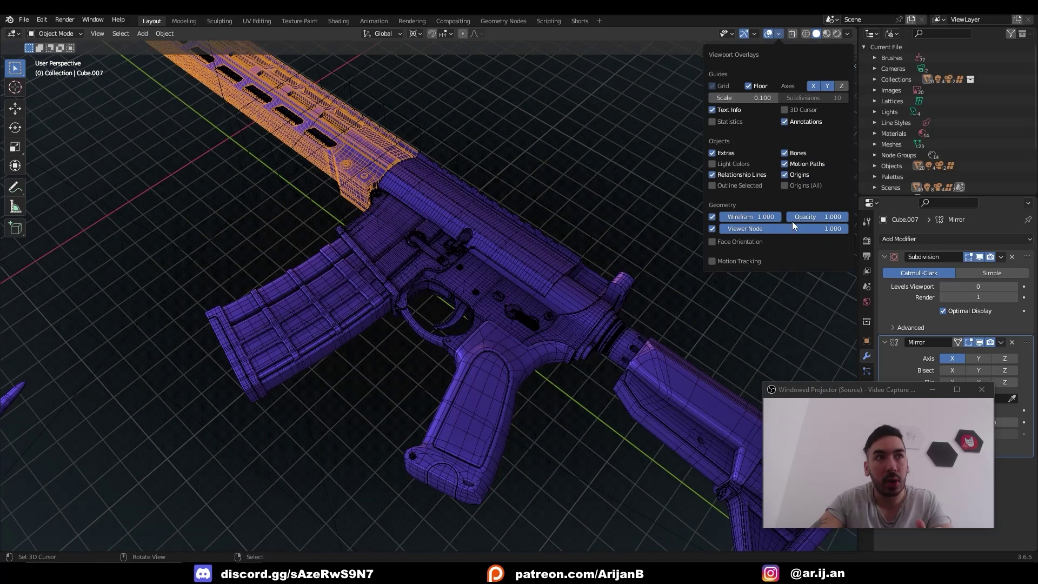
left_click_drag(806, 219, 749, 216)
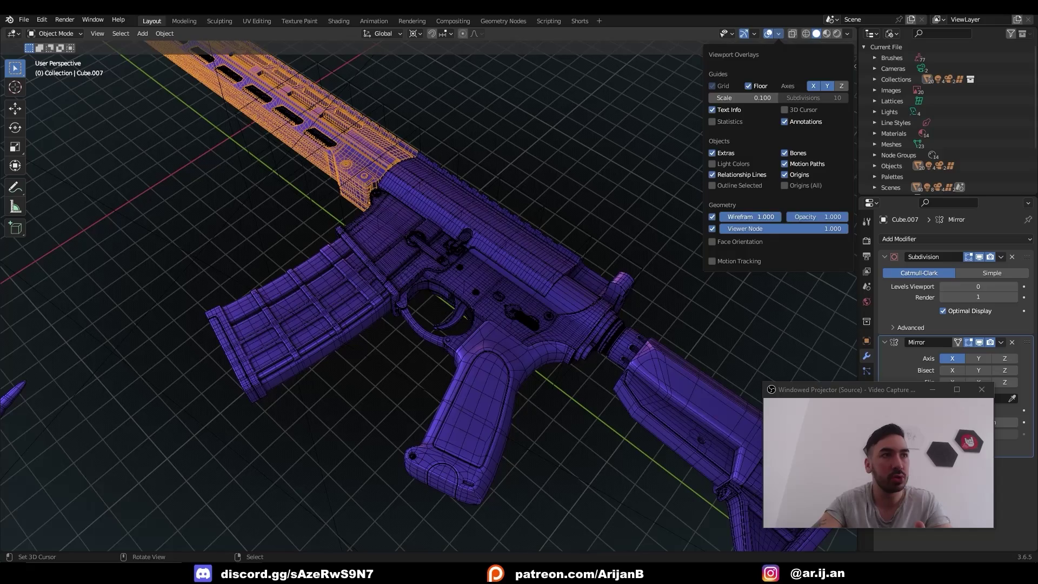
middle_click_drag(502, 228, 689, 229)
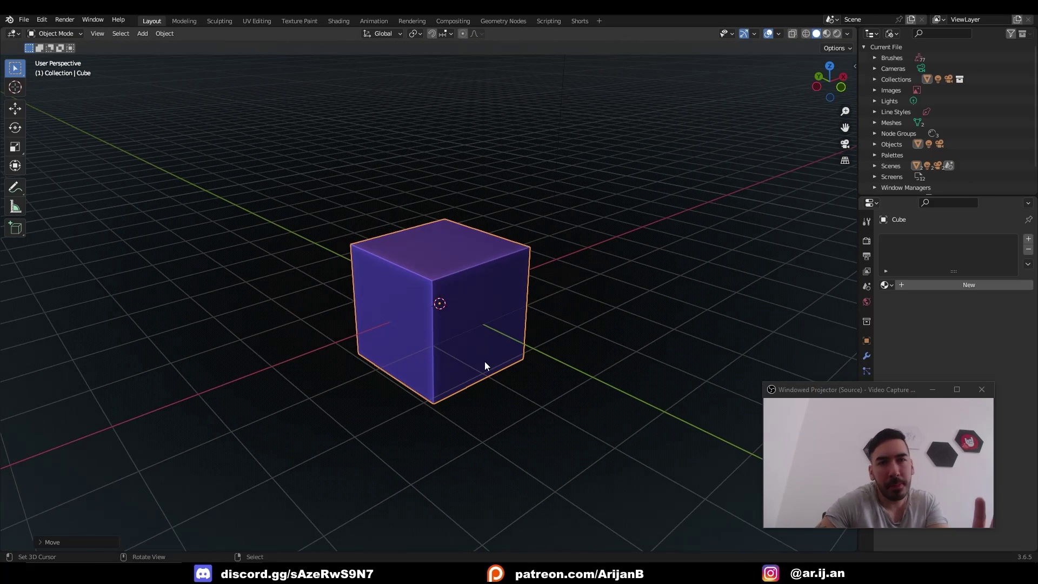
Start a new General file without saving the changes to the cube scene
middle_click_drag(463, 336, 498, 297)
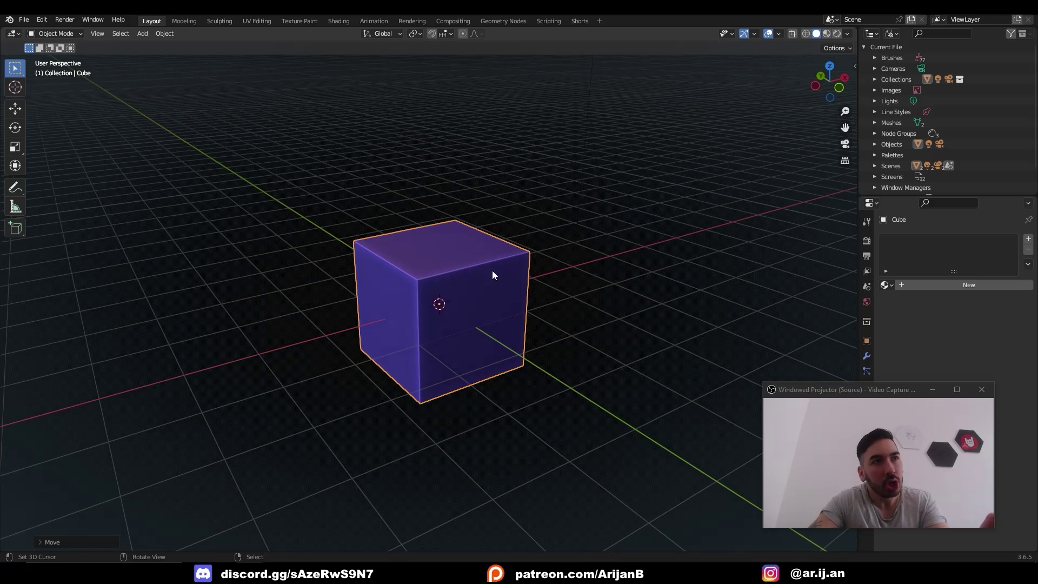
mouse_move(492, 270)
middle_mouse_down()
mouse_move(481, 269)
mouse_move(485, 255)
middle_mouse_up()
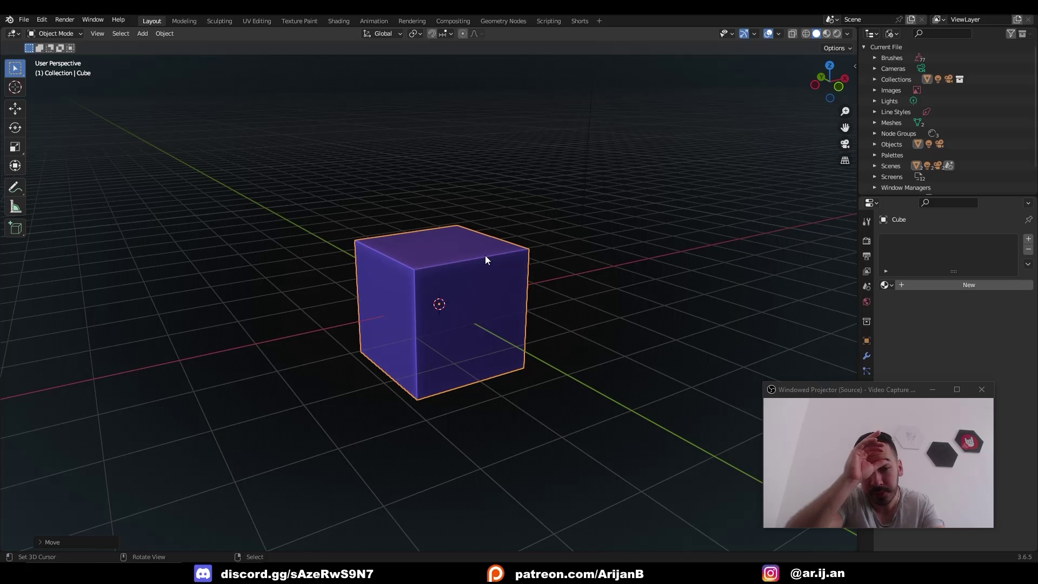
key("ctrl+n")
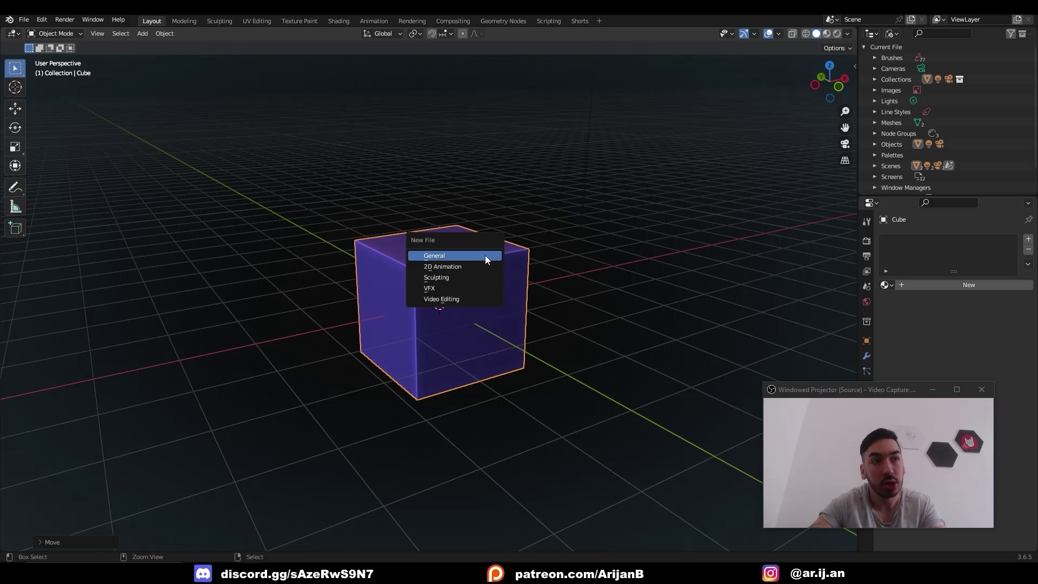
left_click(446, 257)
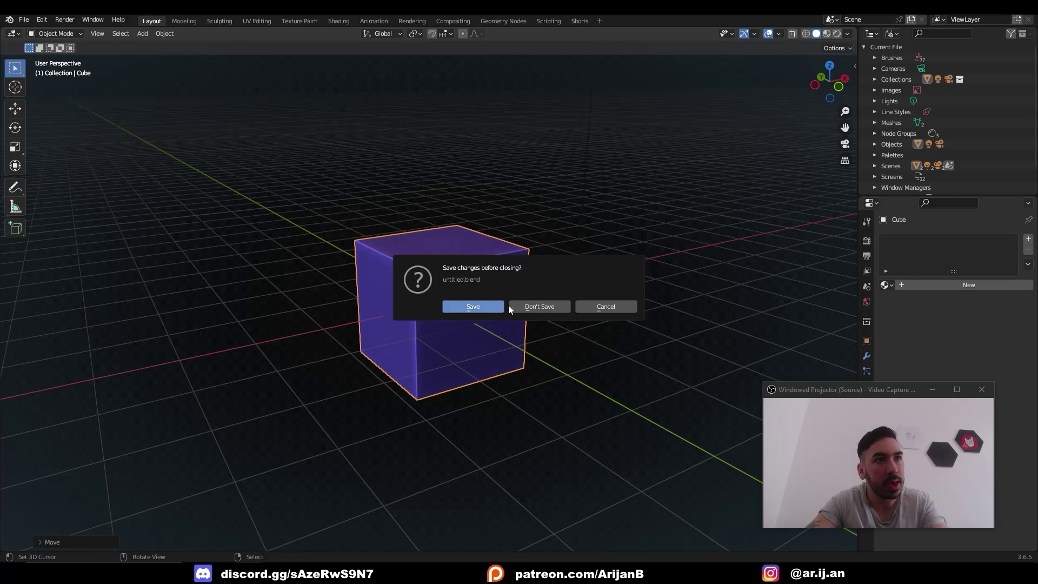
left_click(537, 304)
Switch the solid viewport to MatCap lighting, enable Cavity and use the Single colour option
middle_click_drag(452, 279, 552, 224)
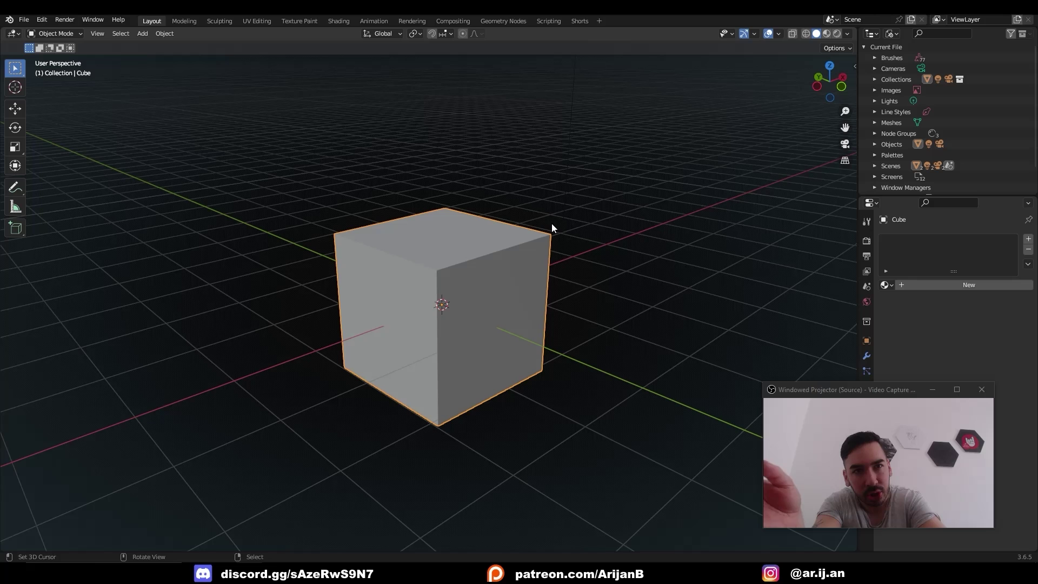
middle_click_drag(430, 268, 417, 270)
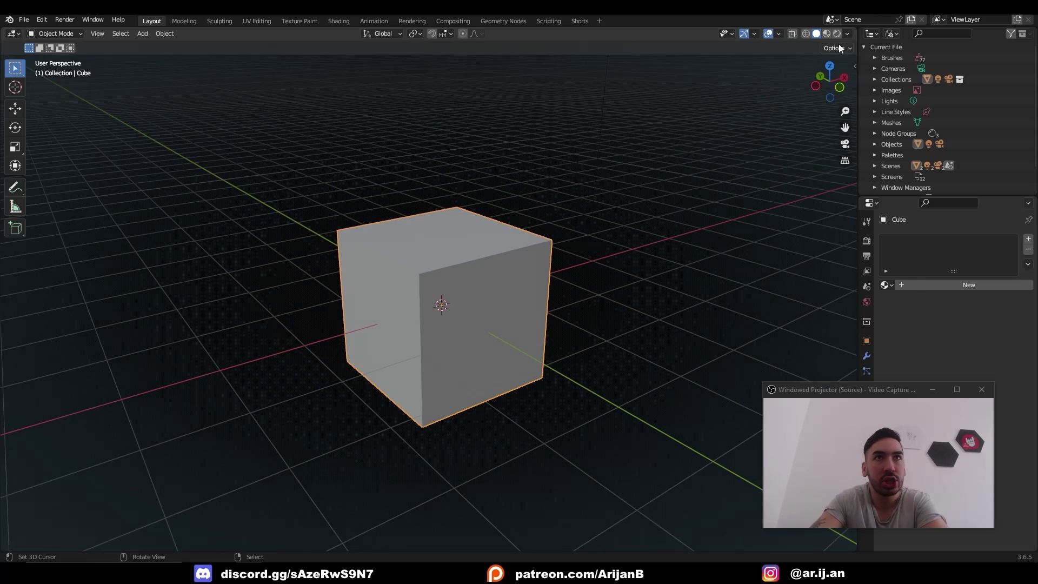
left_click(847, 34)
left_click(834, 87)
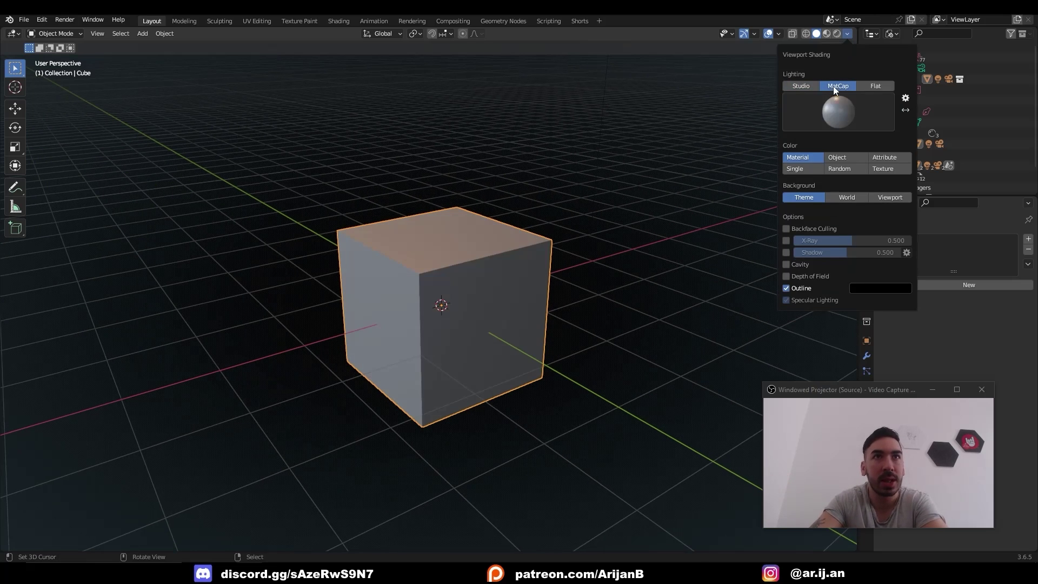
left_click(786, 264)
left_click(801, 170)
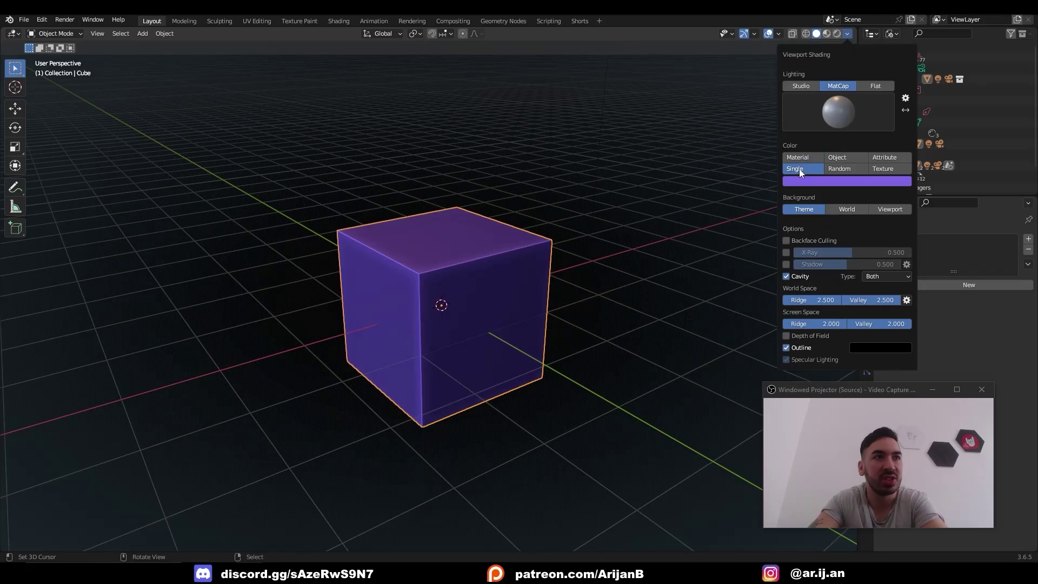
mouse_move(824, 160)
middle_mouse_down()
mouse_move(510, 265)
mouse_move(498, 218)
mouse_move(401, 234)
mouse_move(465, 239)
mouse_move(431, 232)
middle_mouse_up()
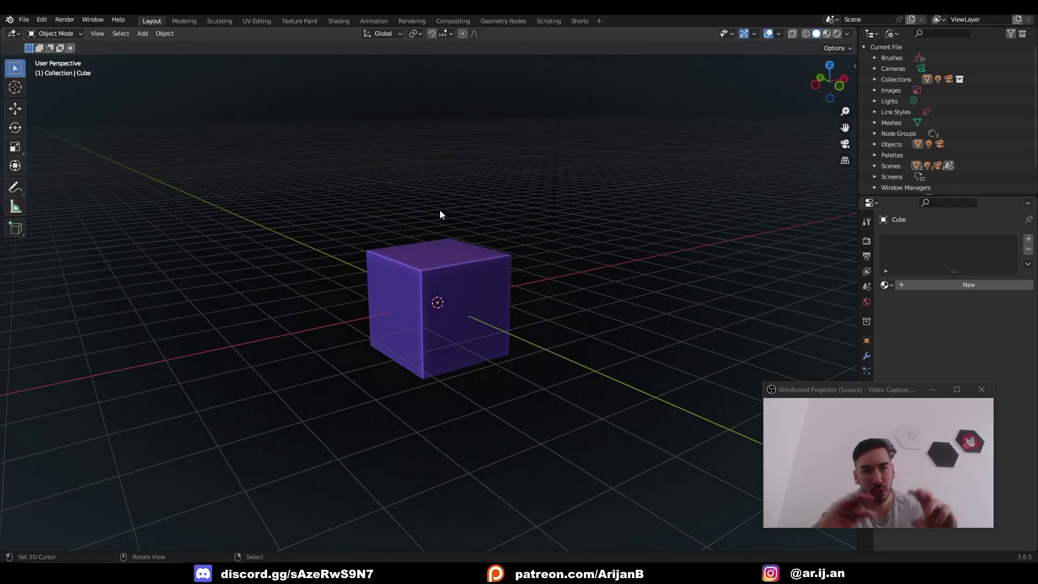
Delete the default cube from the scene
scroll(444, 270, "down", 2)
middle_click_drag(453, 286, 453, 283)
right_click(453, 283)
scroll(453, 284, "up", 3)
key("x")
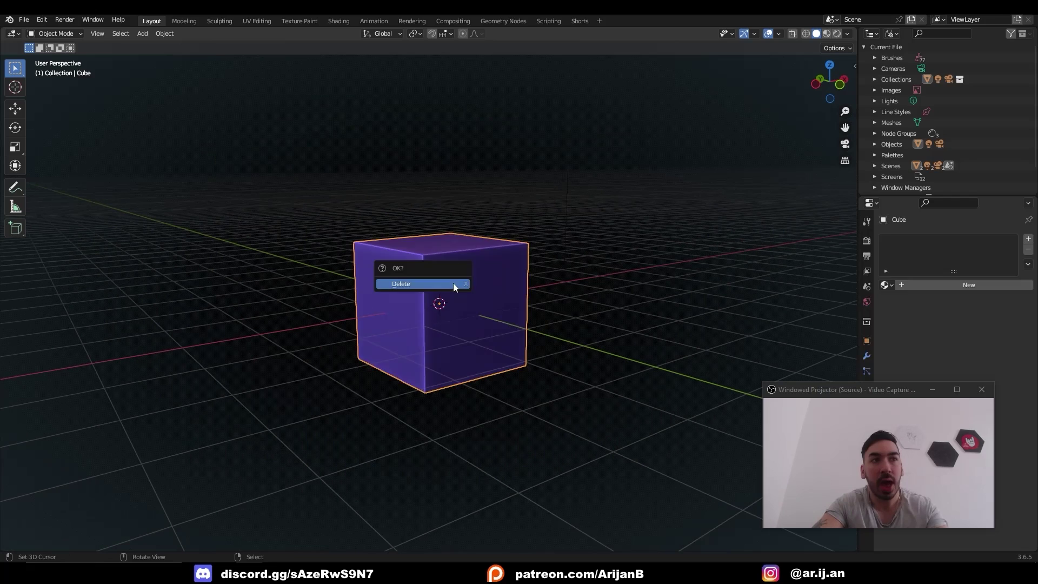
left_click(453, 283)
Add a mesh plane at the origin and move it upward along Z above the grid
key("shift+a")
mouse_move(453, 283)
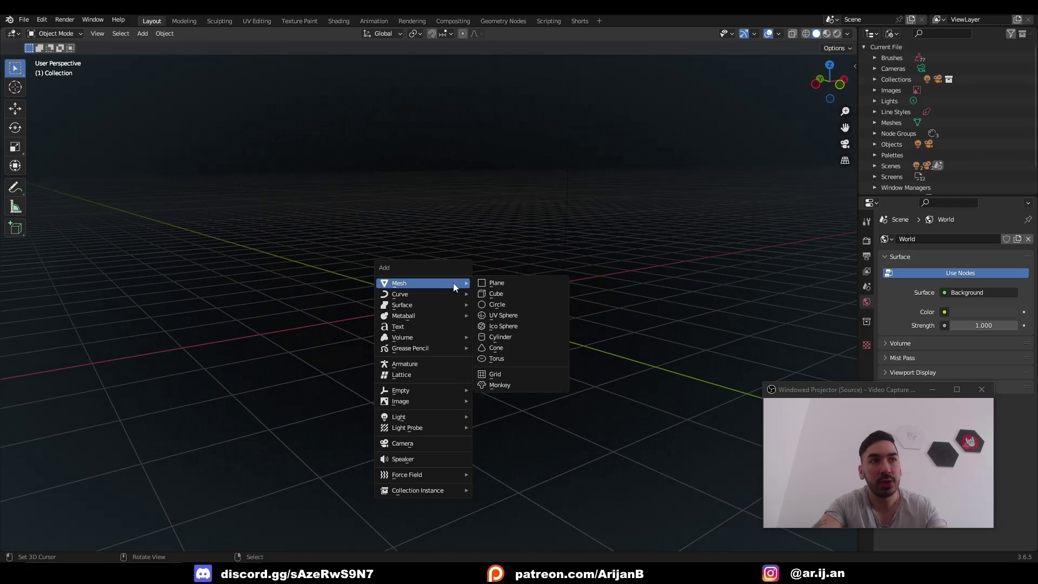
left_click(489, 287)
key("g")
right_click(477, 333)
scroll(482, 358, "down", 3)
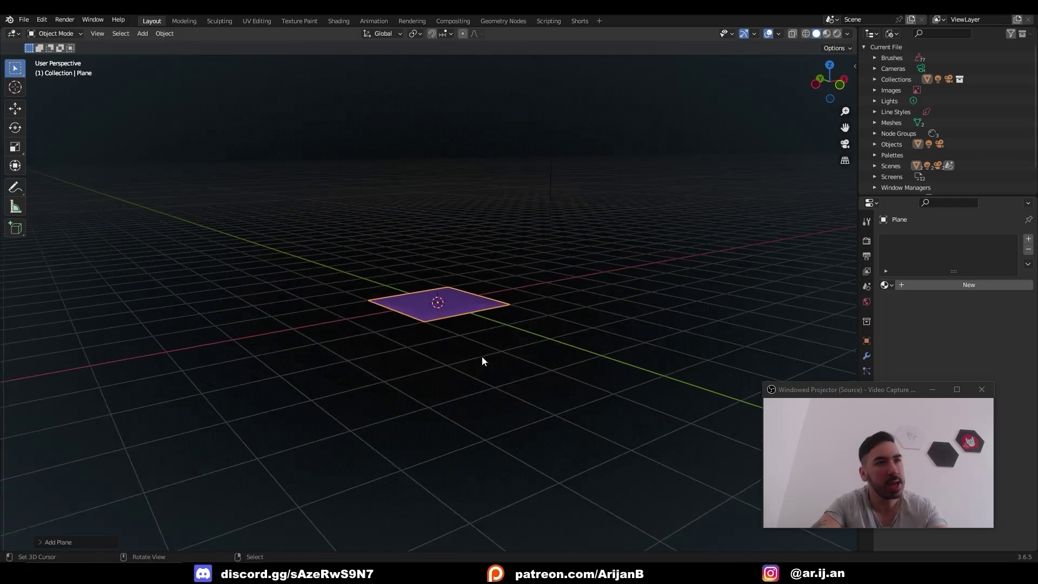
key("g")
key("z")
left_click(478, 261)
scroll(478, 261, "down", 5)
middle_click_drag(478, 276, 483, 328, "shift")
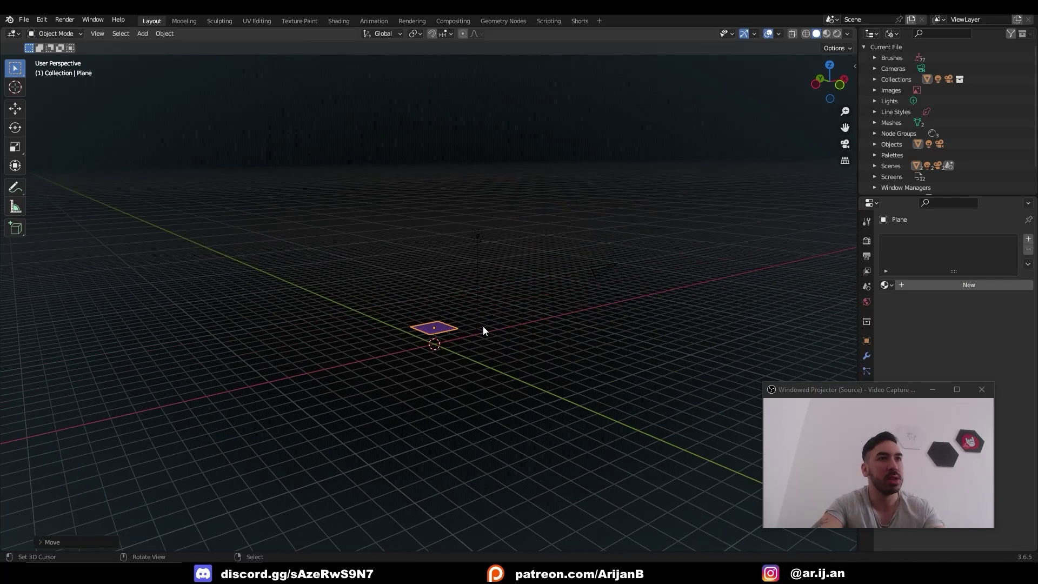
Delete the default camera and light, keeping only the plane in the scene
left_click(484, 248)
left_click(593, 267, "shift")
key("x")
left_click(593, 271)
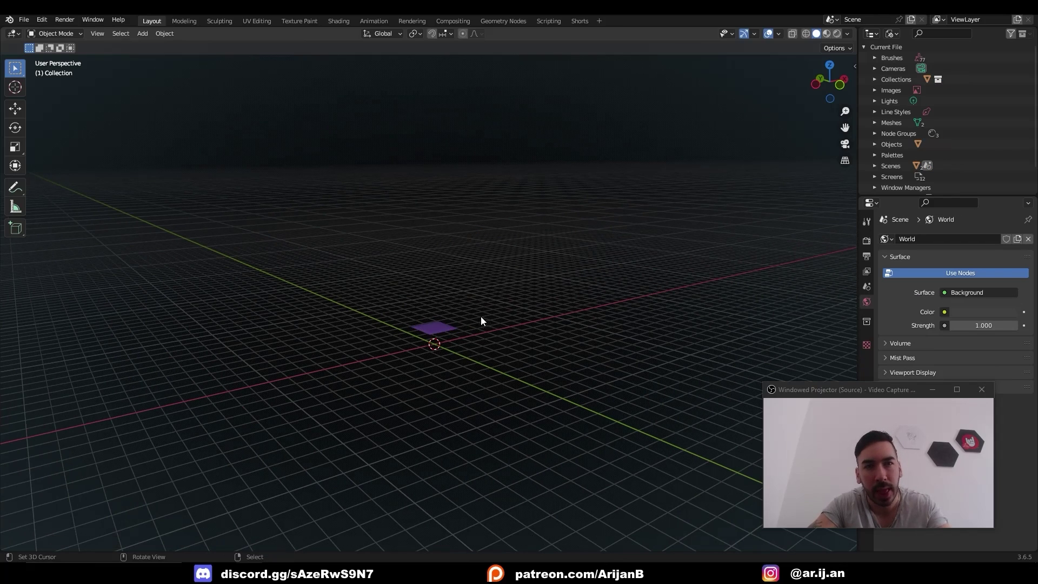
Split the 3D viewport vertically into two side-by-side viewports with a narrower one beside the original
scroll(481, 320, "up", 5)
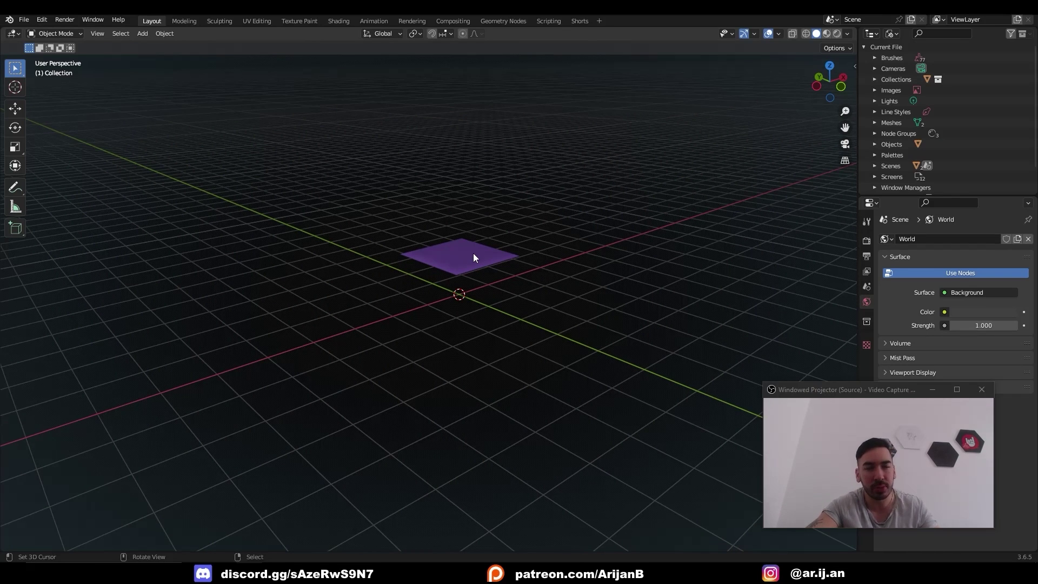
right_click(487, 27)
left_click(435, 40)
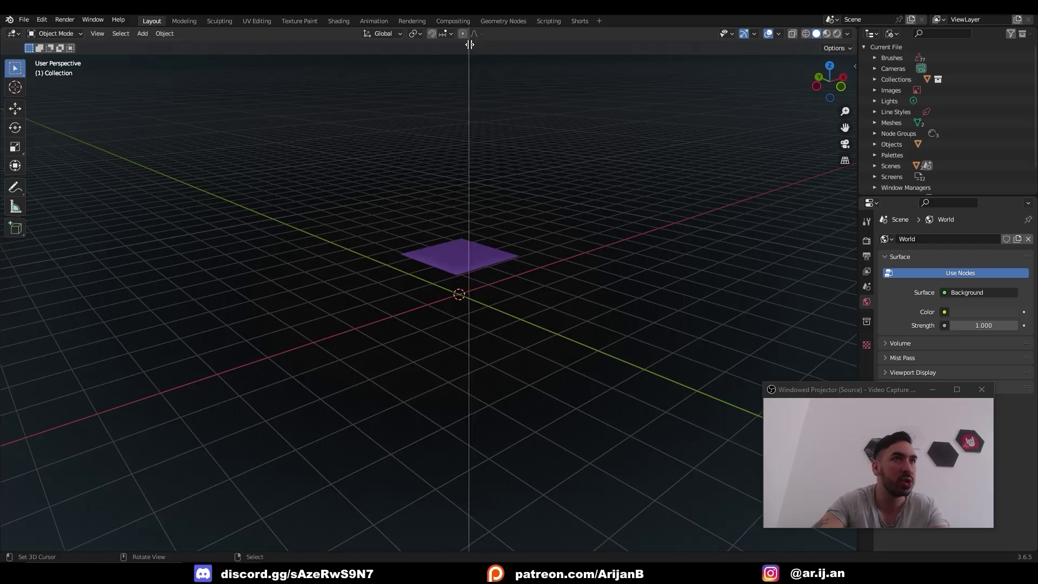
left_click(471, 135)
left_click_drag(474, 144, 349, 146)
scroll(186, 248, "down", 2)
scroll(541, 263, "up", 1)
middle_click_drag(219, 271, 187, 274)
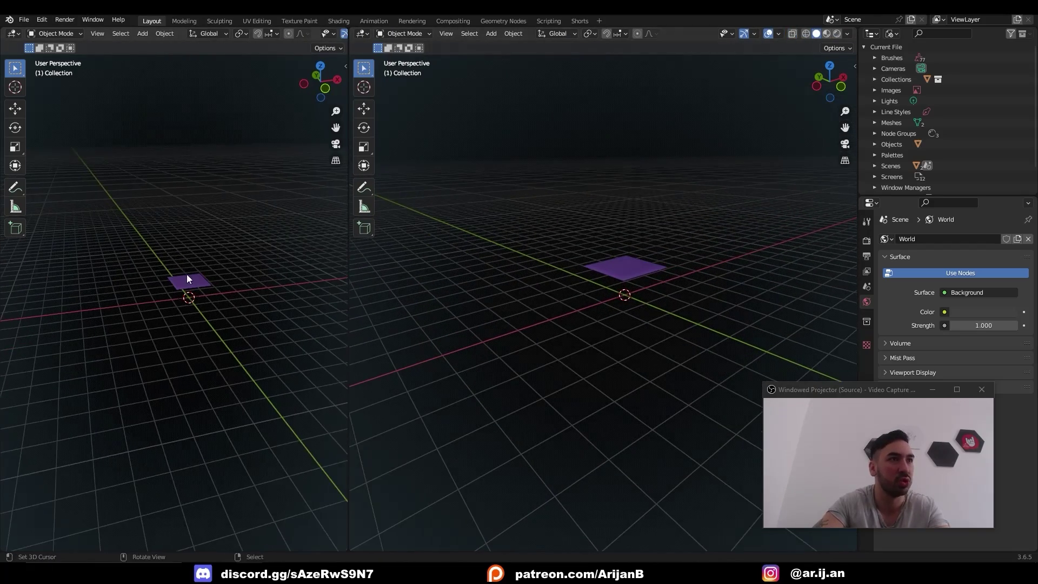
middle_click_drag(538, 268, 538, 296)
Join the two side-by-side viewports back into a single 3D viewport
right_click(350, 279)
left_click(325, 302)
left_click(263, 294)
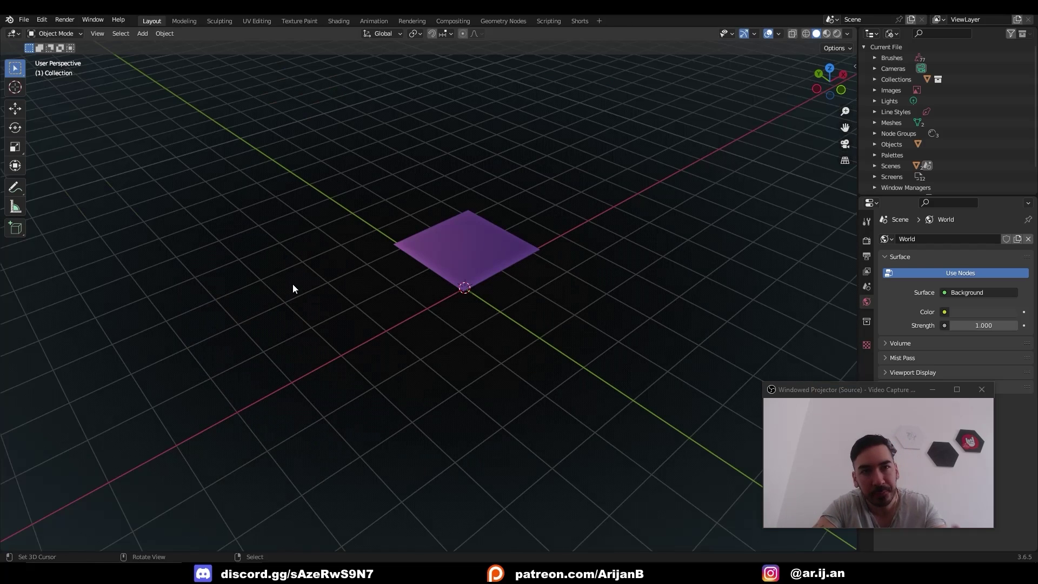
Select the plane and move it higher above the grid
left_click(475, 273)
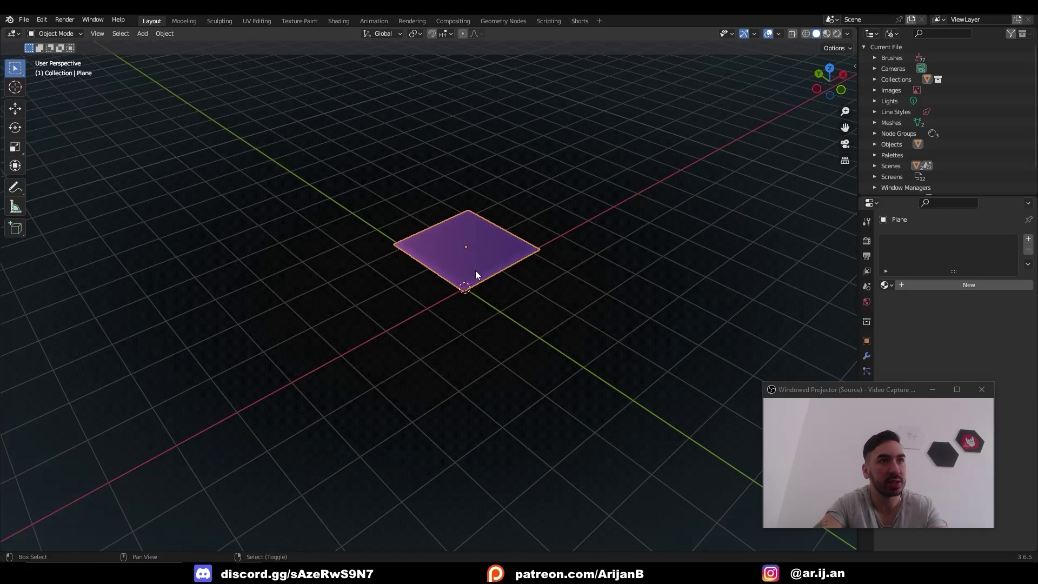
middle_click_drag(475, 275, 444, 349)
scroll(446, 346, "up", 2)
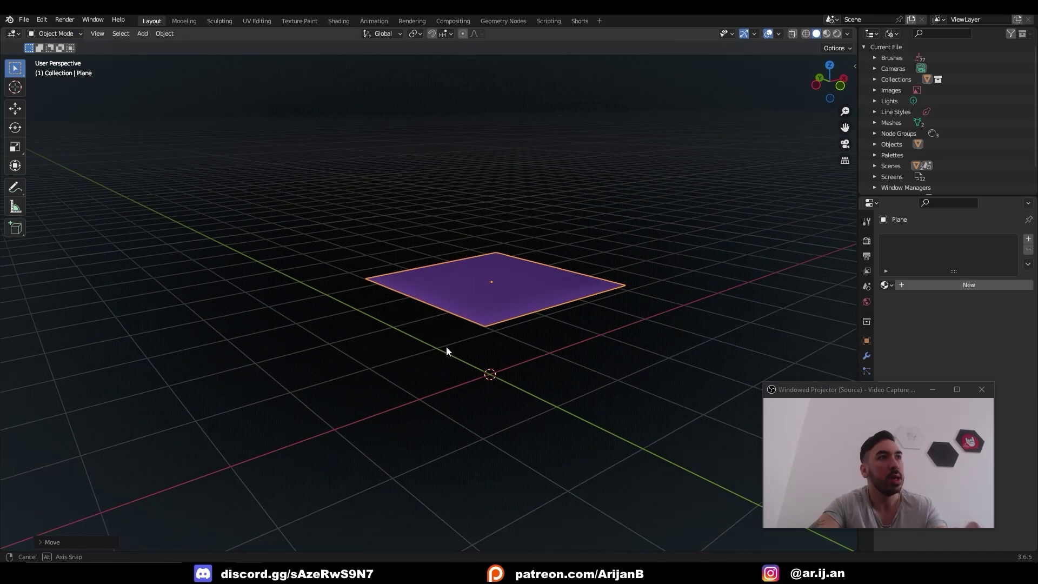
Save the current scene and viewport setup as Blender's default startup file
left_click(24, 22)
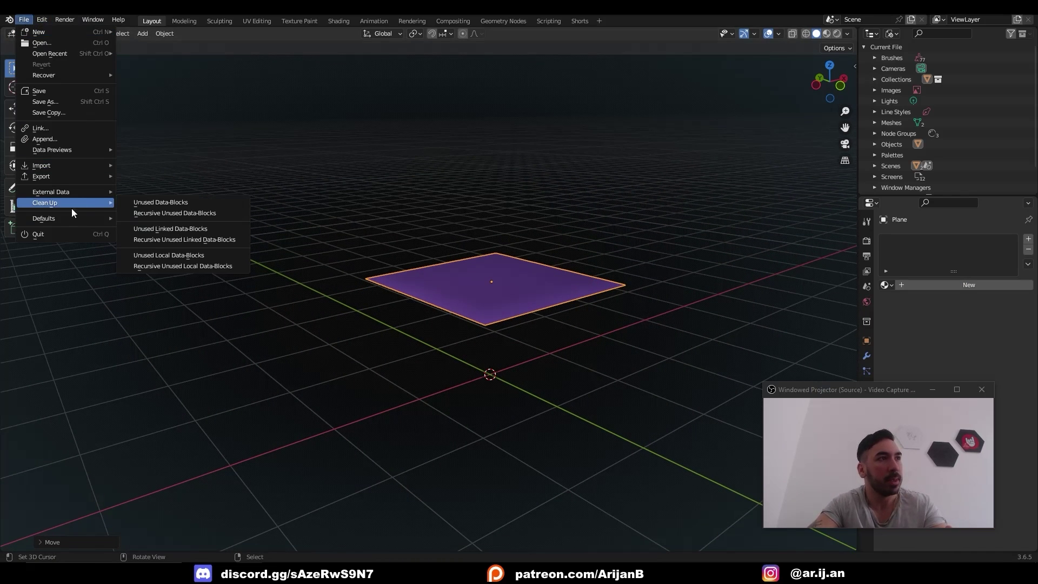
mouse_move(60, 218)
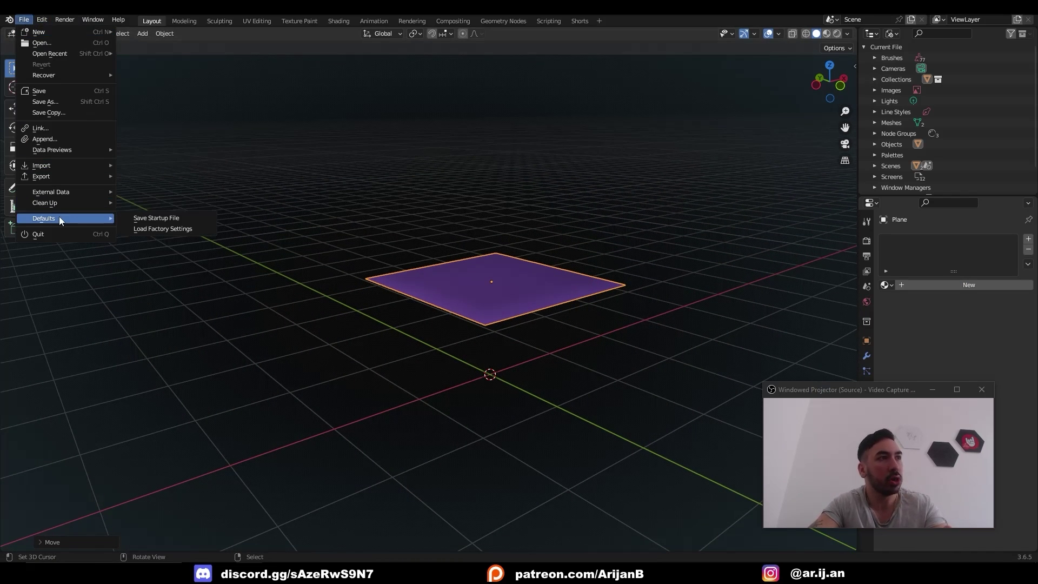
left_click(156, 219)
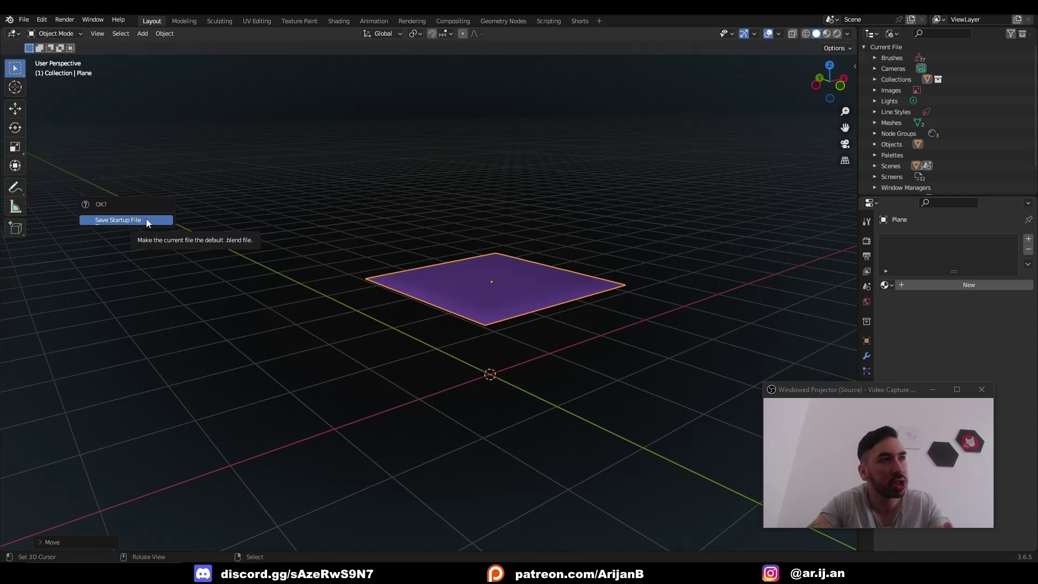
left_click(147, 220)
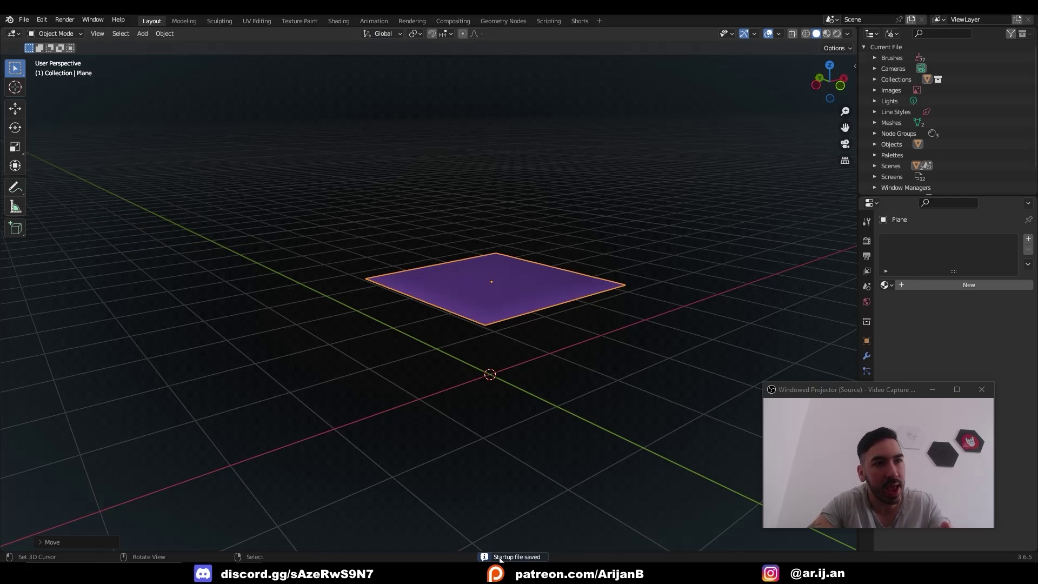
Delete the plane and add a cylinder mesh to the empty scene
middle_click_drag(519, 443, 479, 284)
key("ctrl+n")
left_click(478, 283)
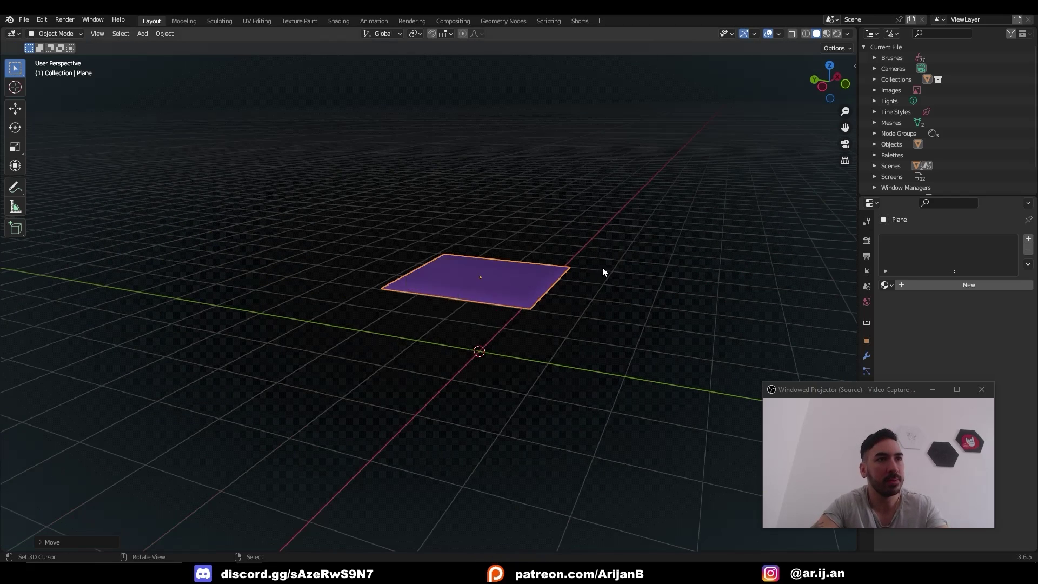
key("shift+a")
mouse_move(508, 275)
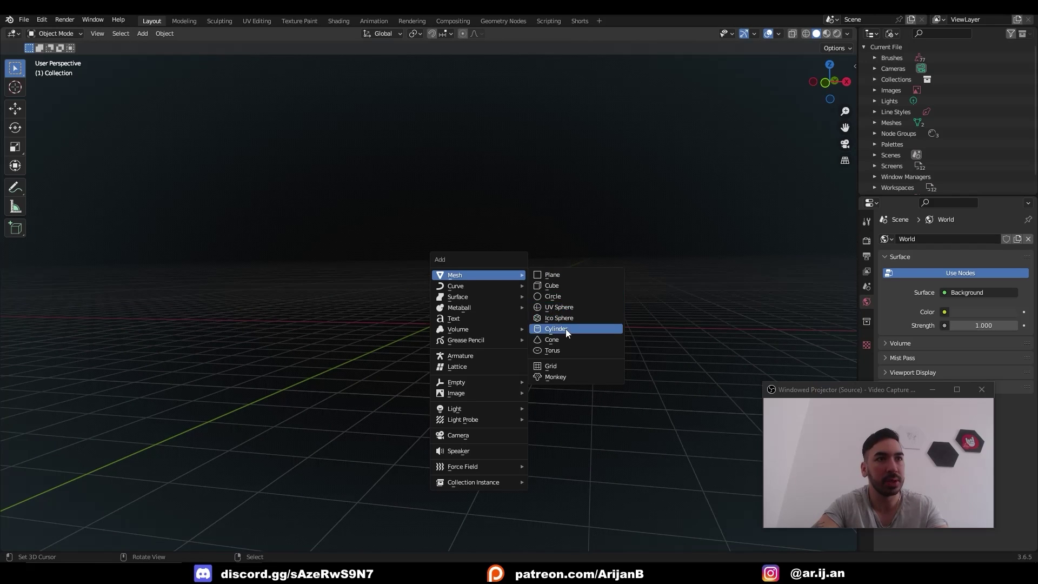
left_click(557, 329)
Enter Edit Mode on the cylinder and extrude its top face upward
key("Tab")
key("e")
left_click(347, 198)
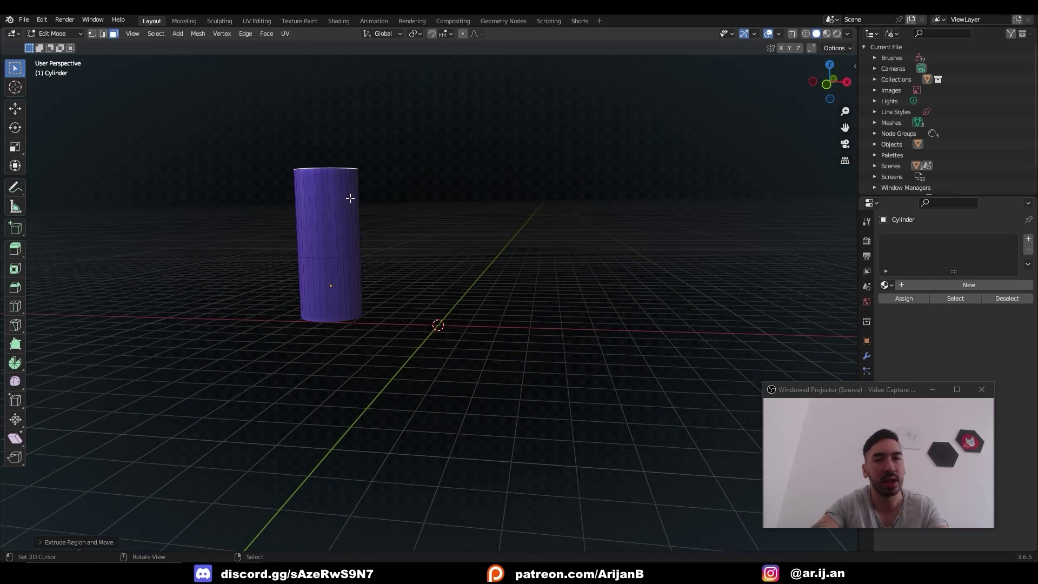
middle_click_drag(442, 253, 563, 287)
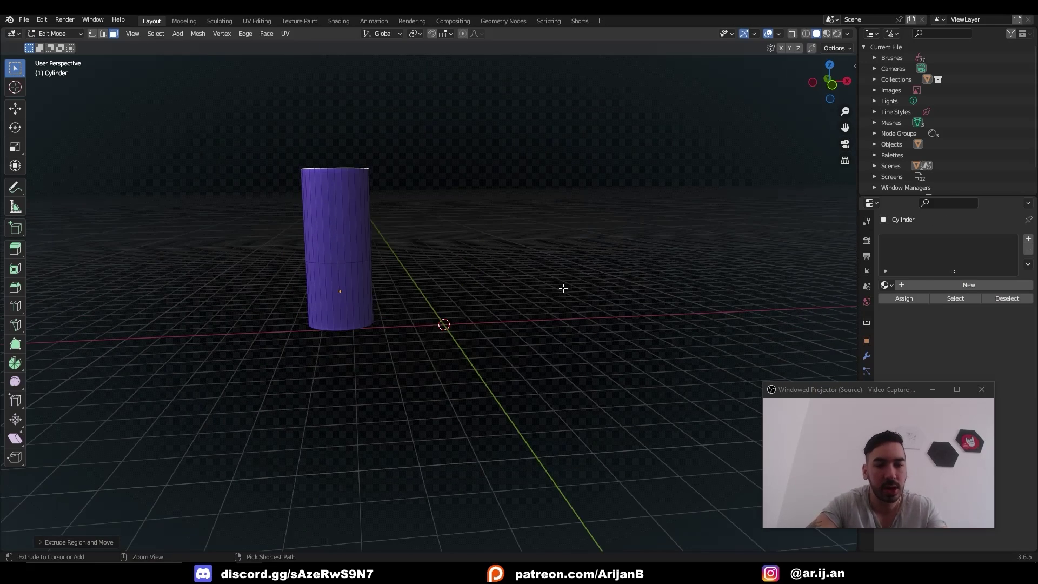
Start a new General file, discarding the unsaved changes to the cylinder scene
key("ctrl+n")
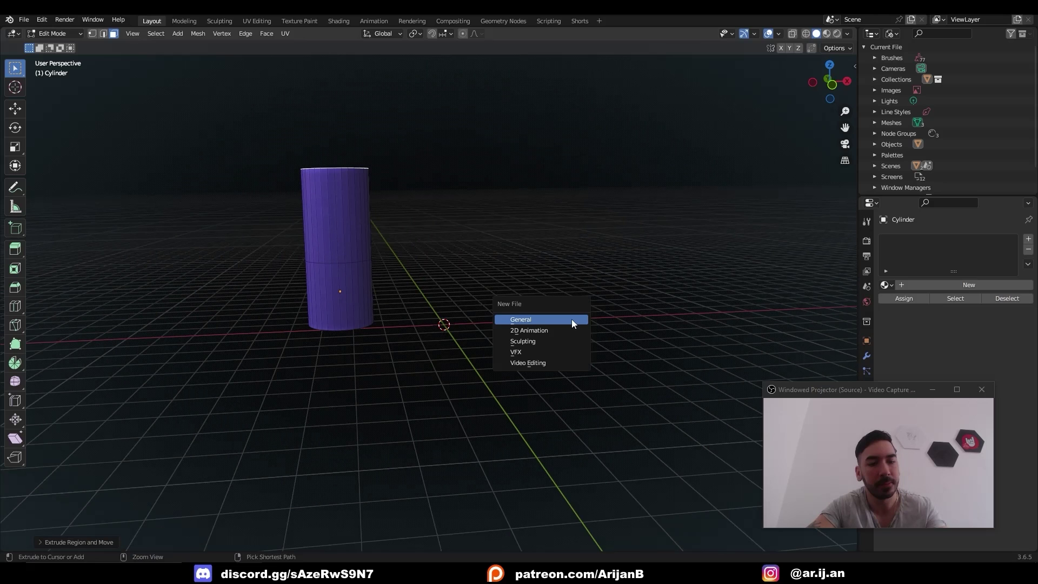
left_click(540, 319)
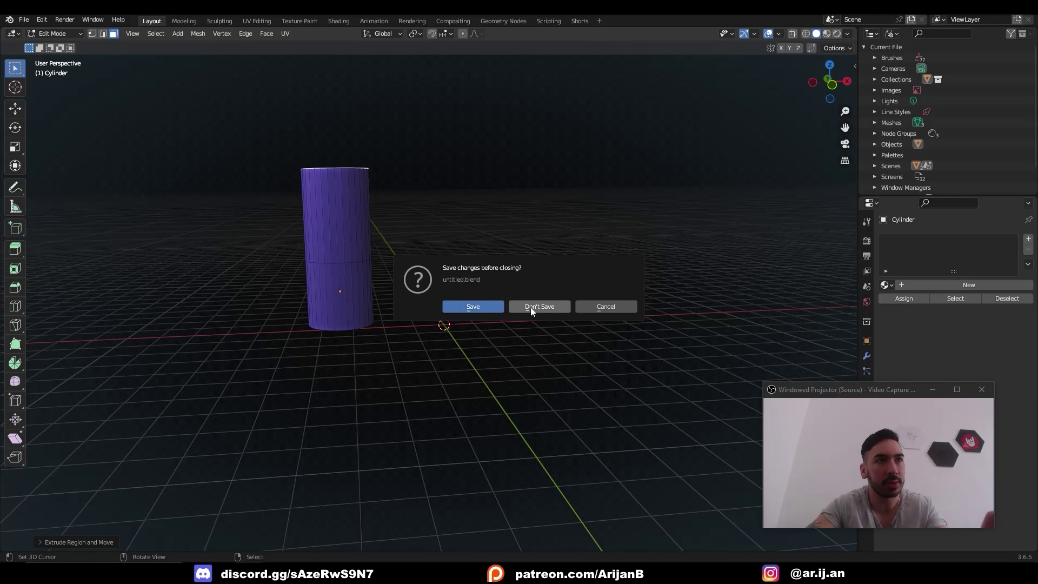
left_click(530, 307)
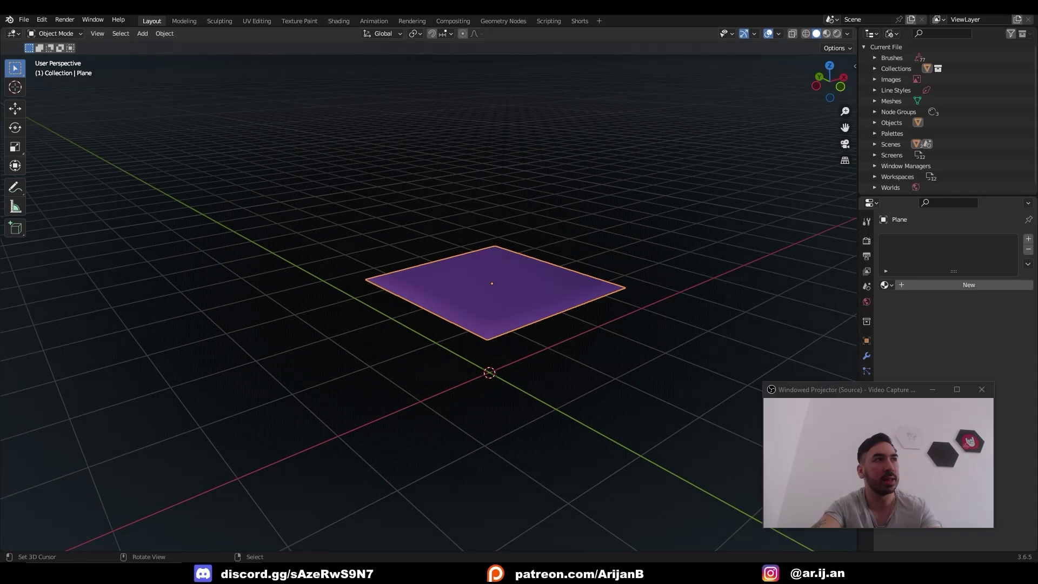
Look over the default-file options for saving the startup file and loading factory settings
left_click(24, 19)
mouse_move(64, 218)
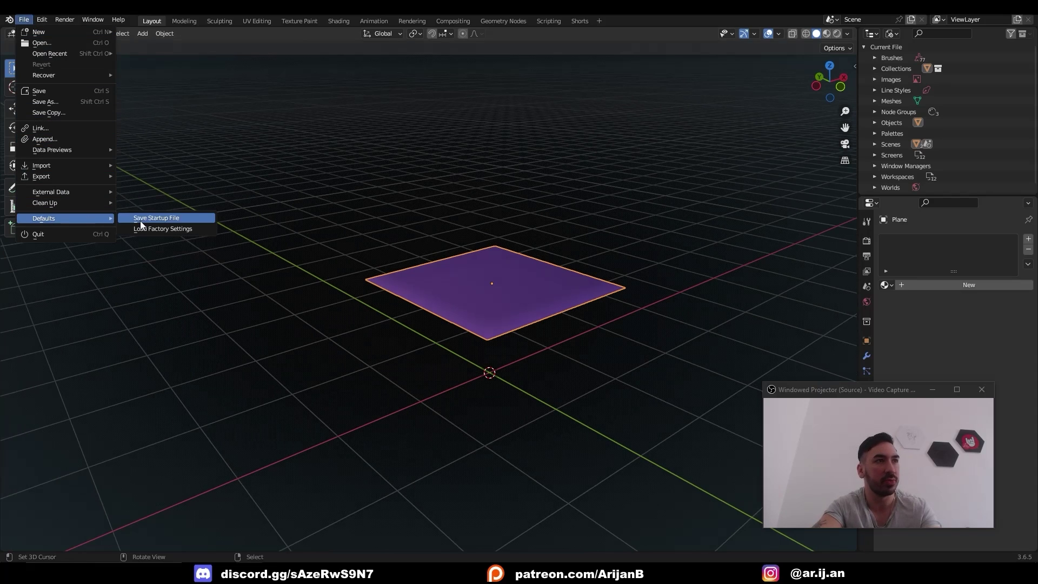
left_click(141, 229)
middle_click_drag(439, 306, 483, 303)
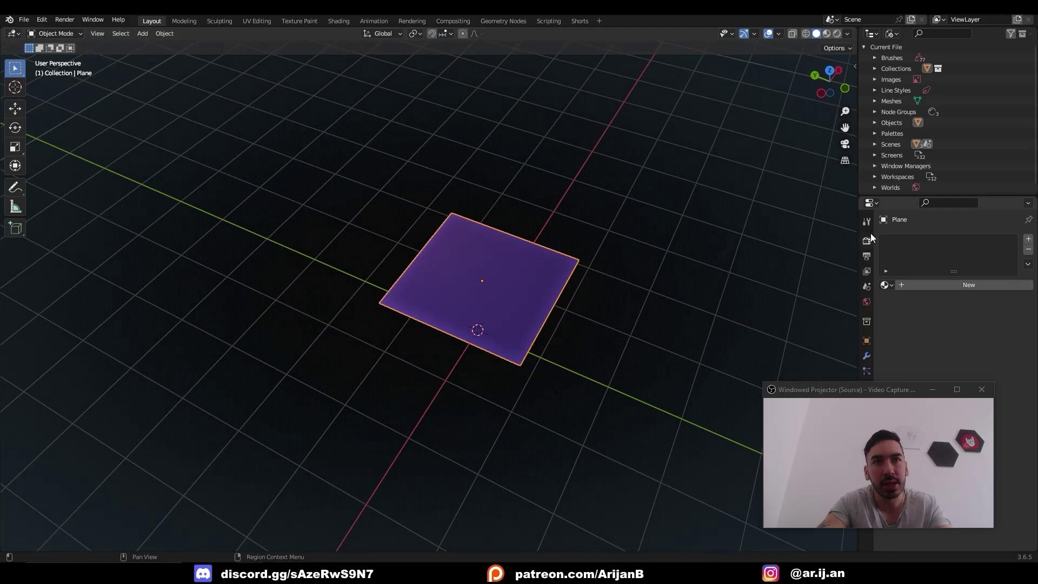
middle_click_drag(619, 273, 452, 340)
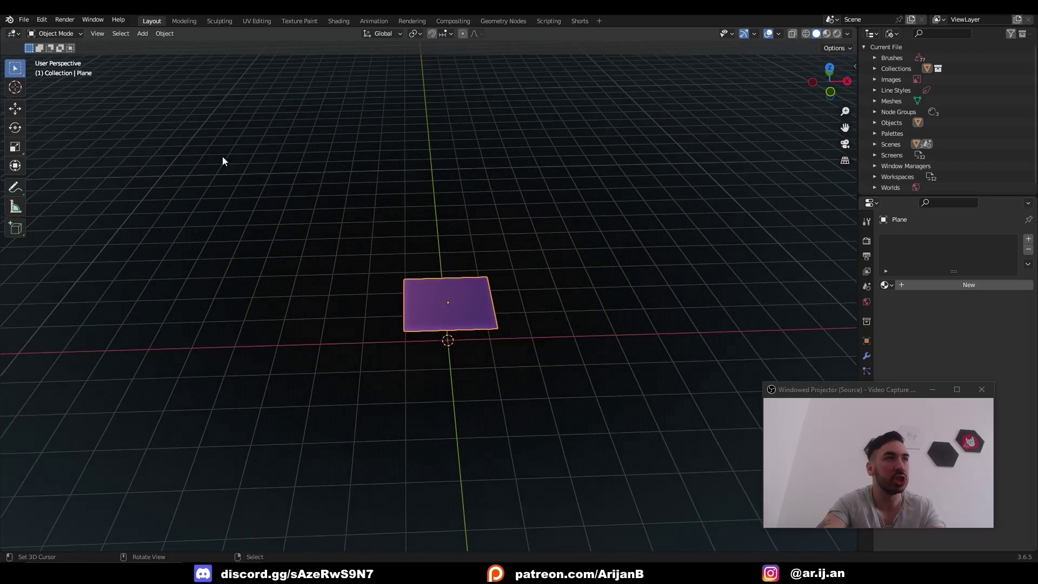
middle_click_drag(354, 162, 474, 223)
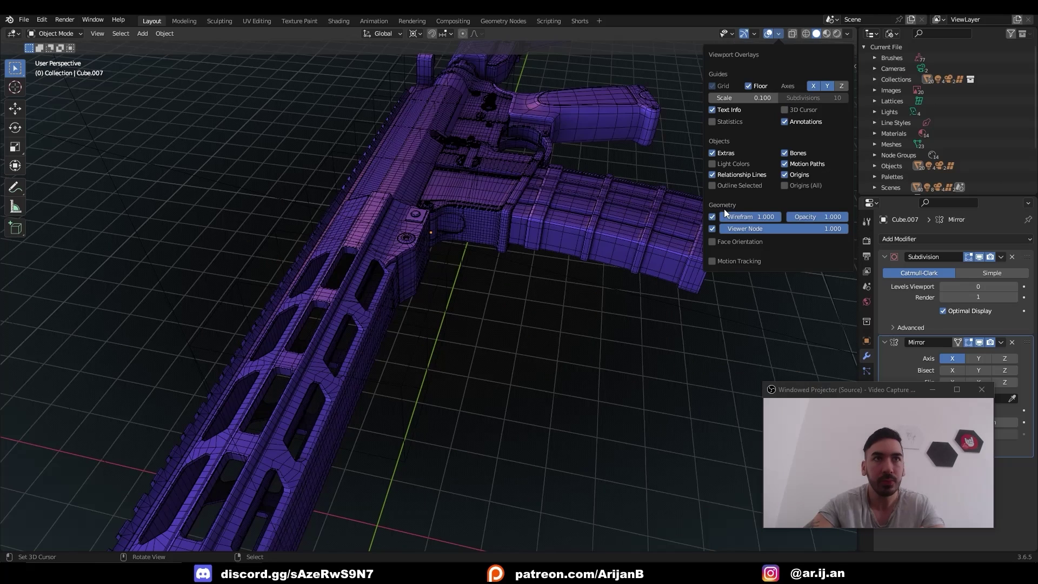
Turn off the wireframe overlay on the rifle model and inspect its MatCap shading
left_click(712, 216)
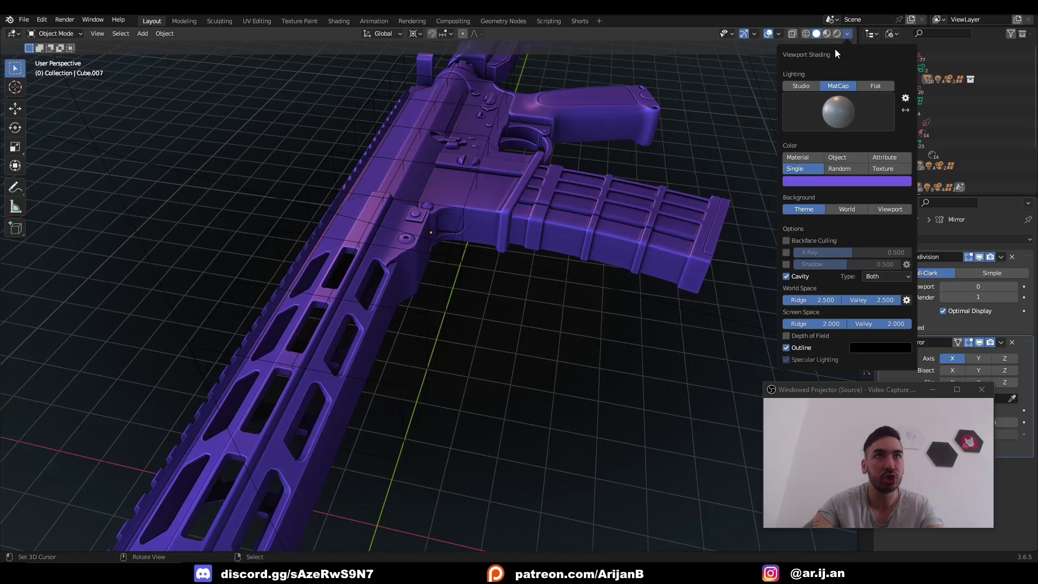
middle_click_drag(710, 73, 593, 139)
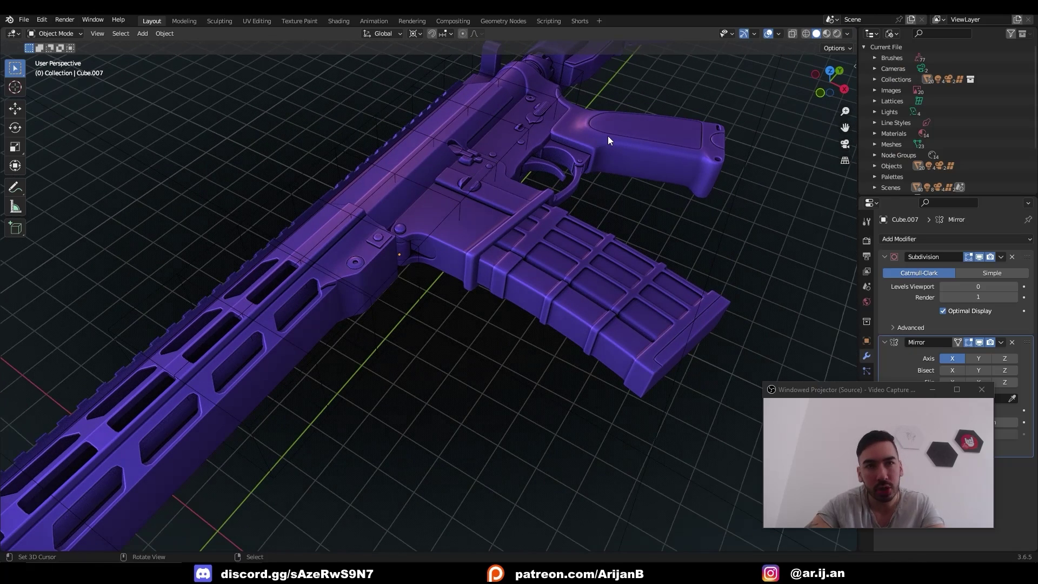